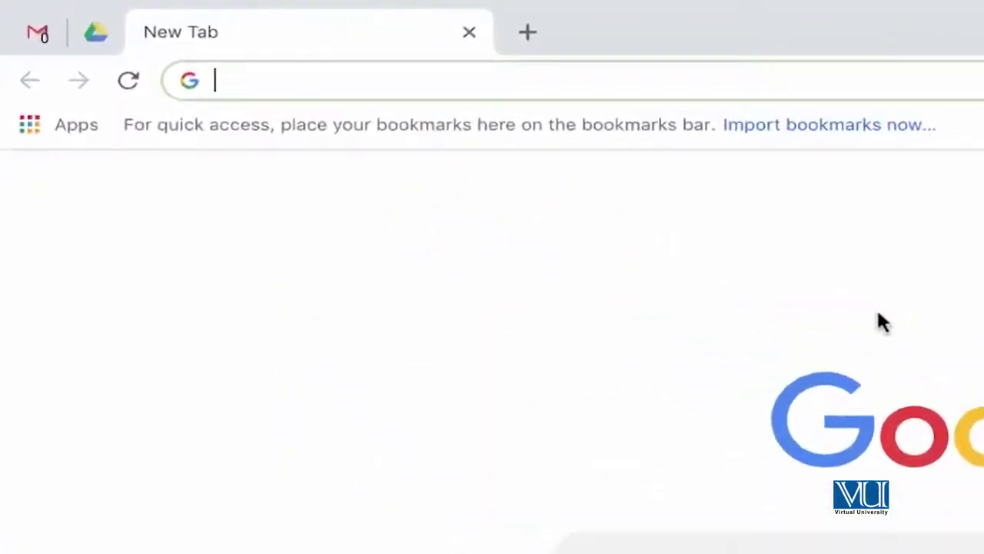
Open Google's Structured Data Testing Tool from the 'st' address-bar autocompletion
text(structured data testing tool)
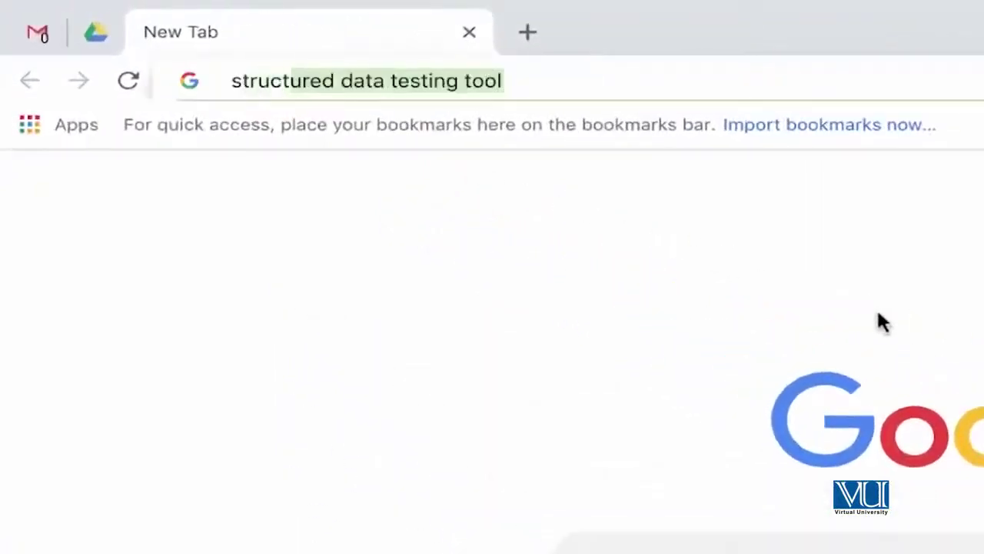
key(Right)
key(Return)
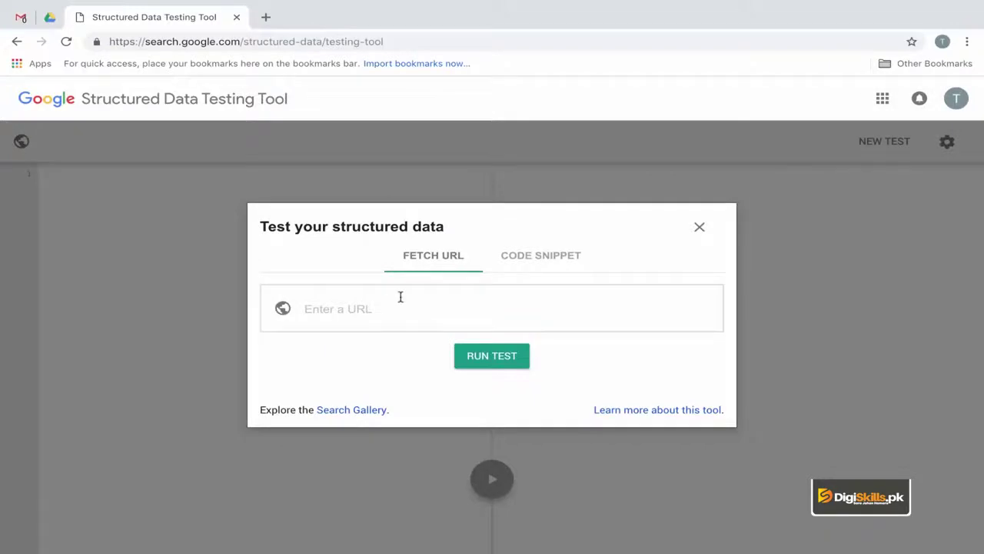
Try the Code Snippet test mode, then settle back on Fetch URL
click(347, 311)
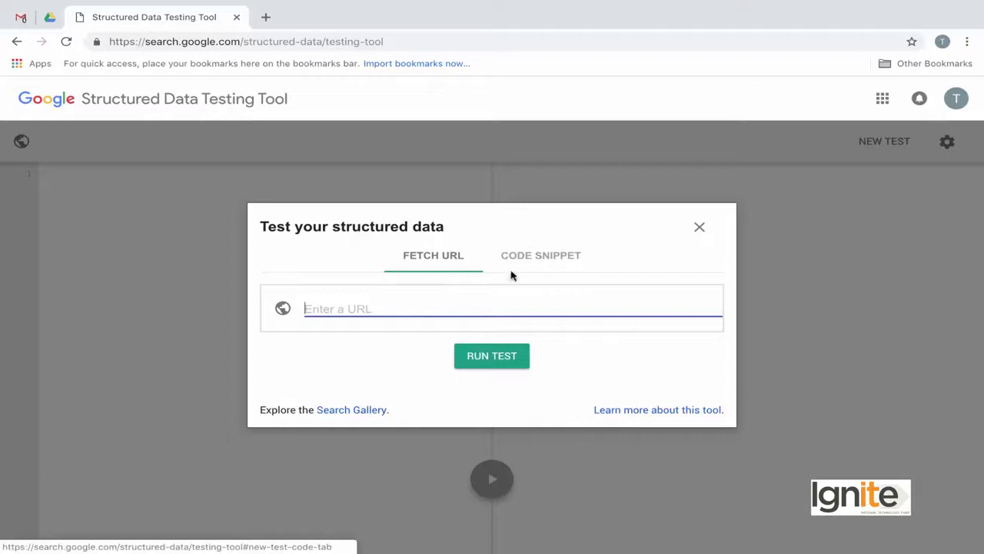
click(541, 260)
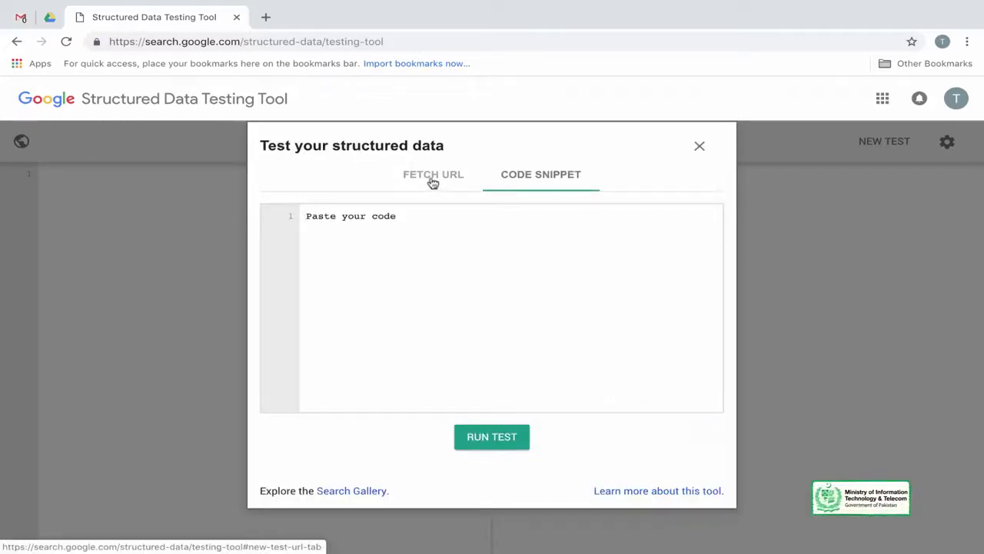
click(431, 176)
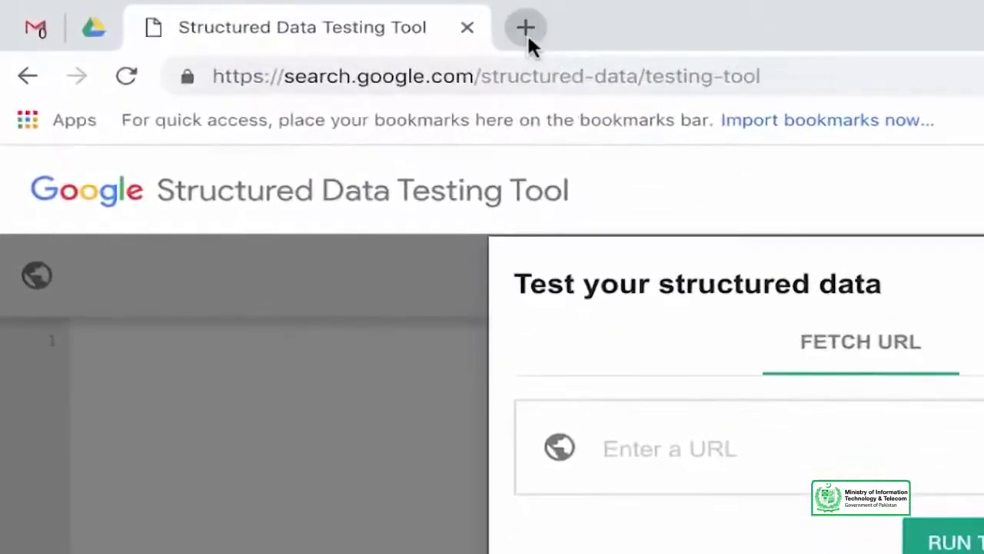
Load vu.edu.pk in a new tab and select its full web address
click(498, 28)
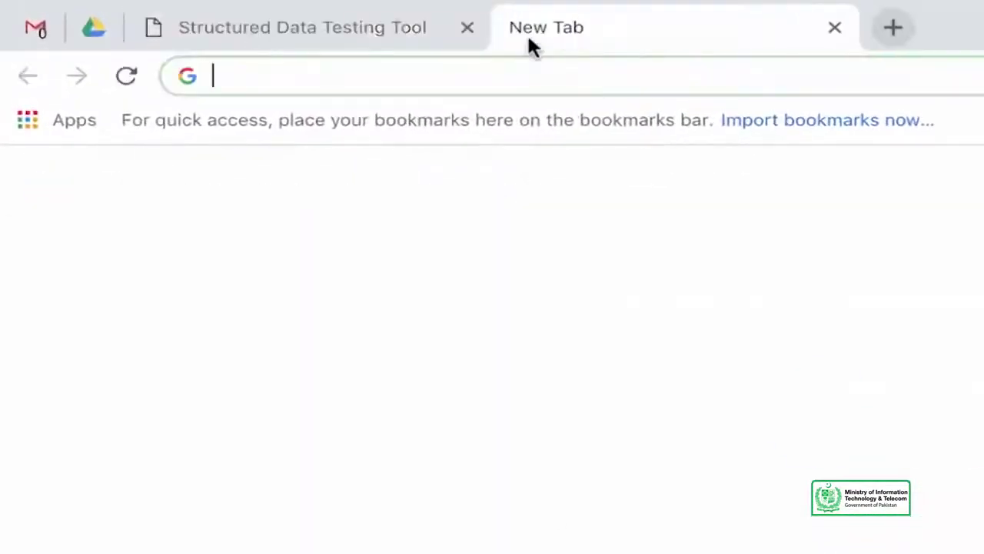
text(vu)
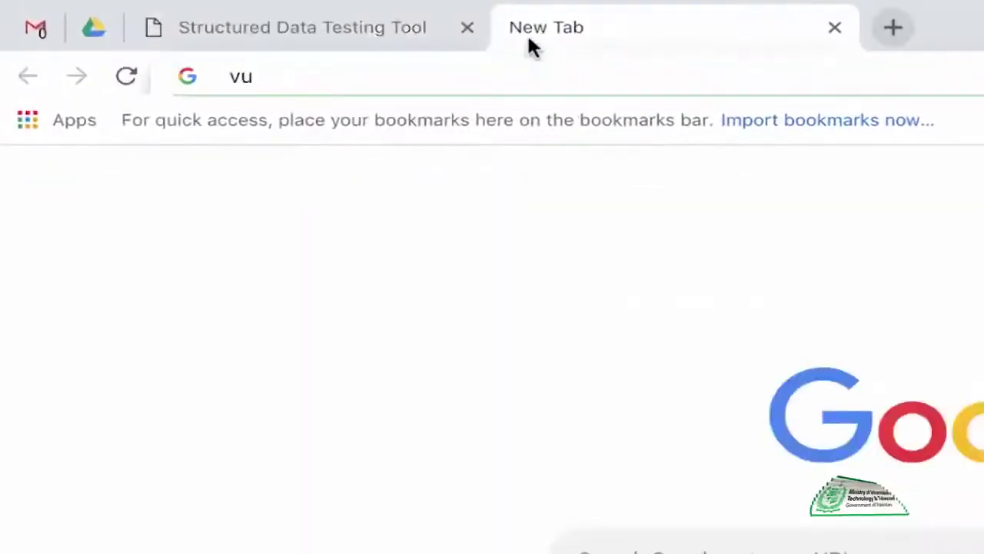
text(.edu.pk)
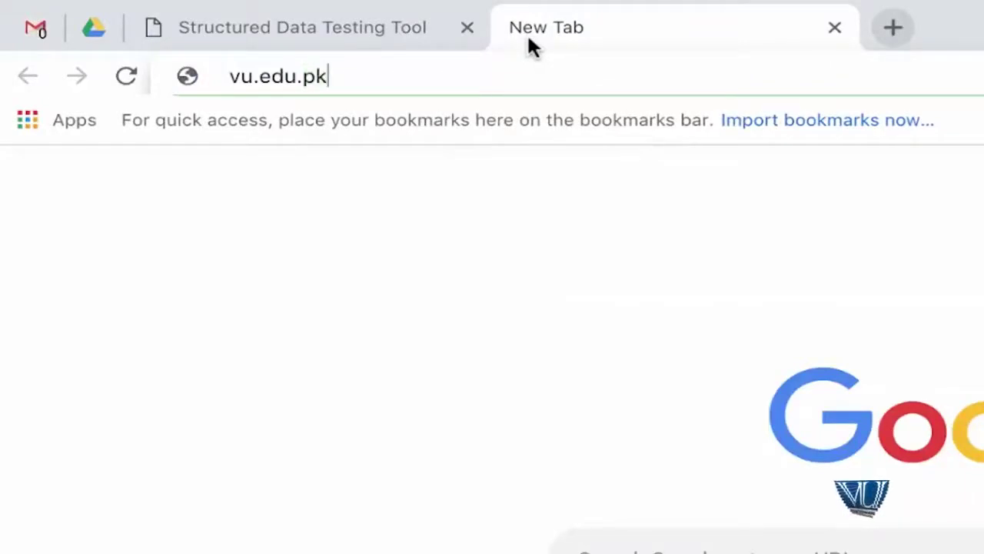
key(Return)
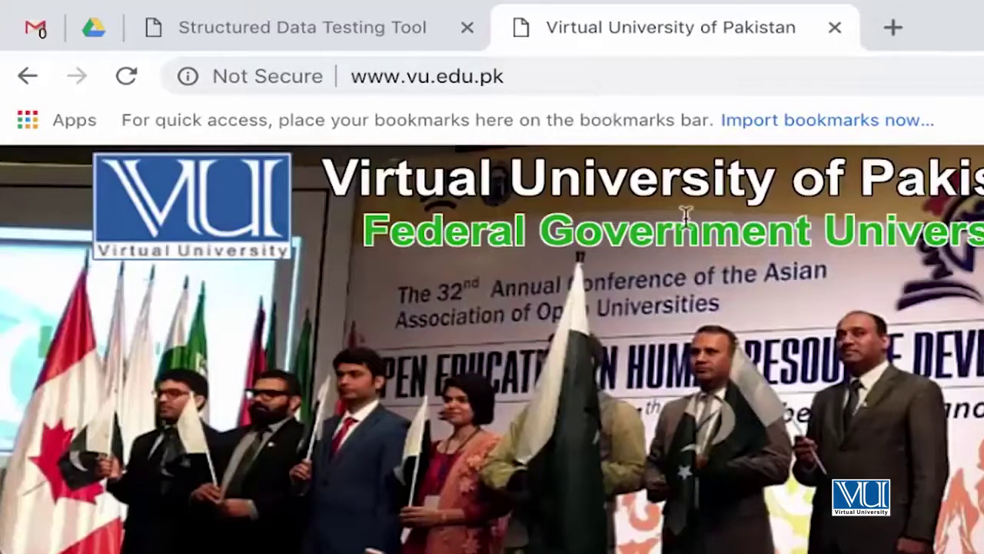
click(635, 70)
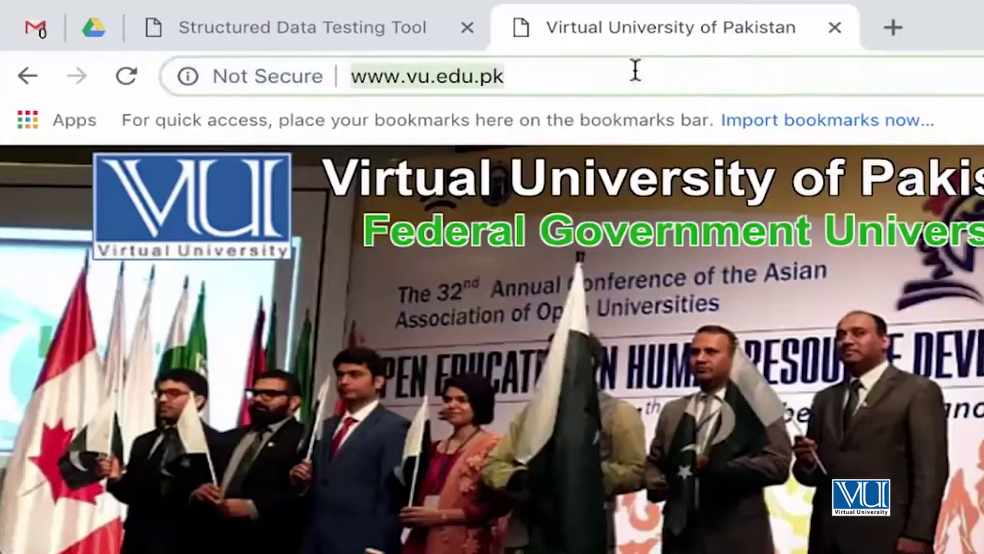
click(296, 39)
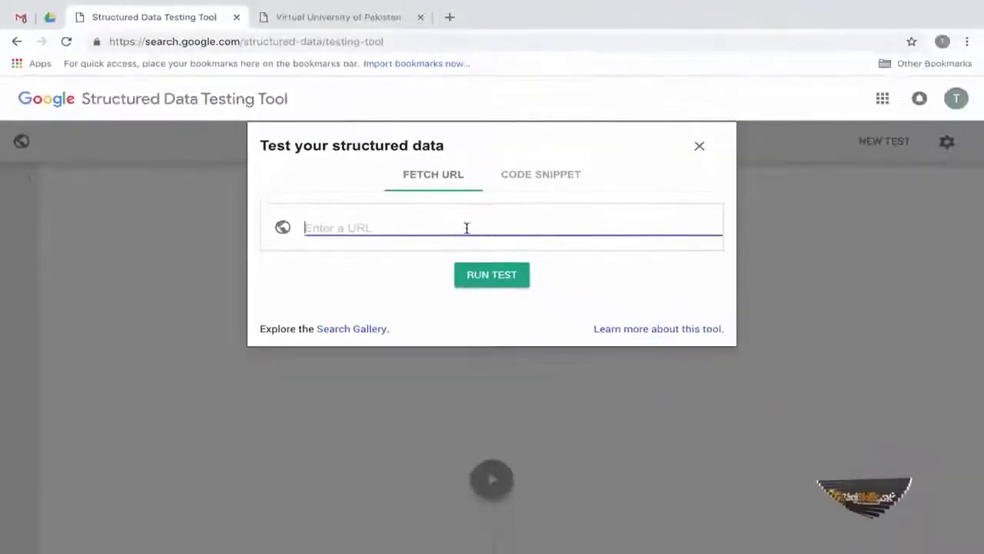
text(http://www.vu.edu.pk/)
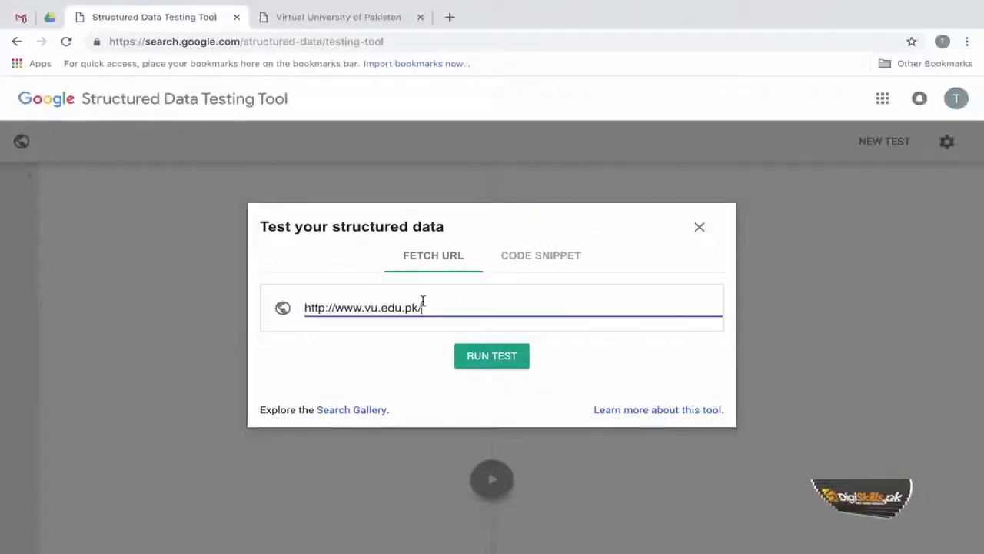
click(492, 356)
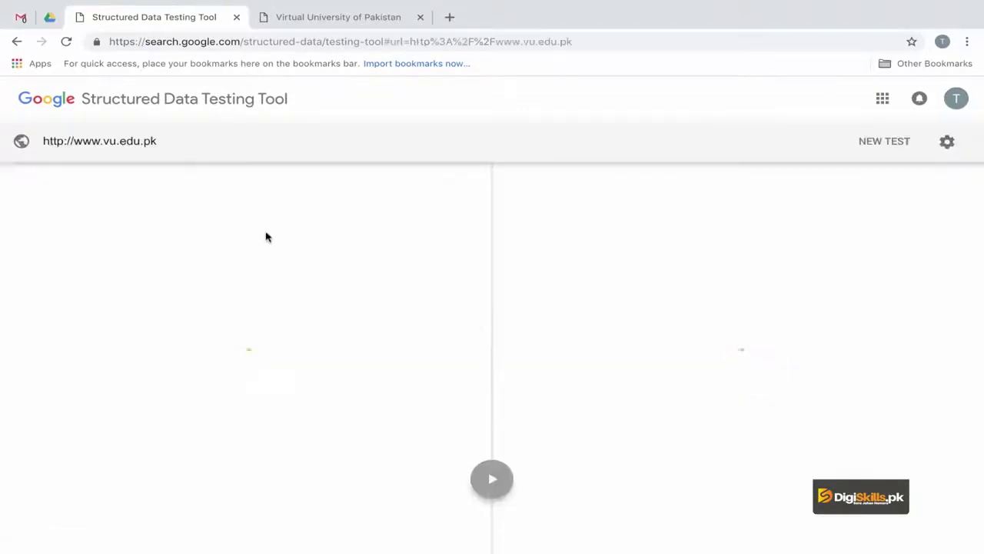
Scroll through the fetched source code, which reports 0 errors, 0 warnings and 0 items
scroll(259, 346, down, 5)
scroll(258, 338, down, 3)
scroll(255, 323, down, 5)
scroll(255, 323, down, 5)
scroll(254, 323, down, 5)
scroll(254, 323, down, 5)
scroll(255, 323, down, 5)
scroll(254, 323, down, 5)
scroll(254, 323, down, 5)
scroll(255, 323, down, 5)
scroll(254, 322, down, 5)
scroll(255, 323, down, 5)
scroll(254, 322, down, 2)
scroll(255, 323, down, 3)
scroll(255, 323, down, 3)
scroll(255, 323, down, 1)
scroll(255, 323, down, 1)
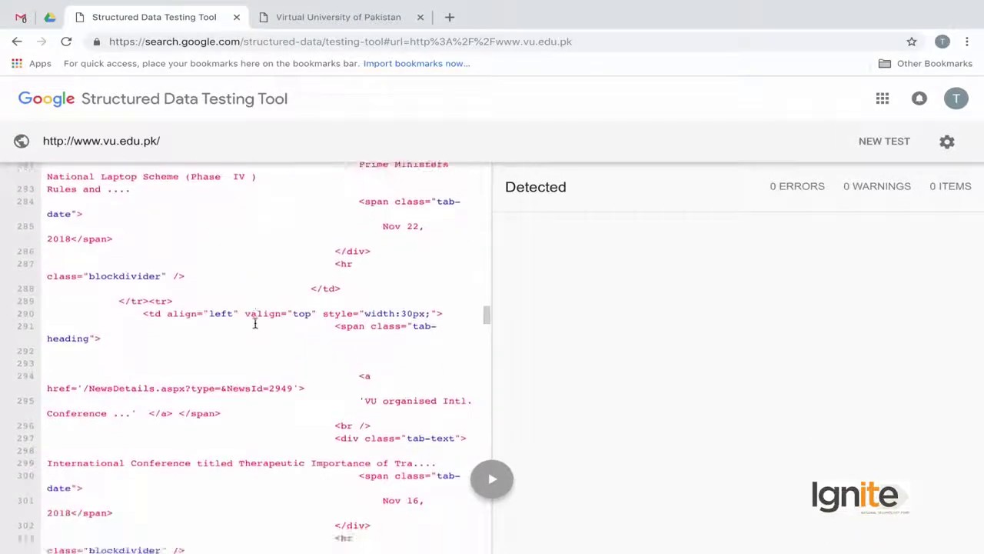
scroll(260, 238, down, 4)
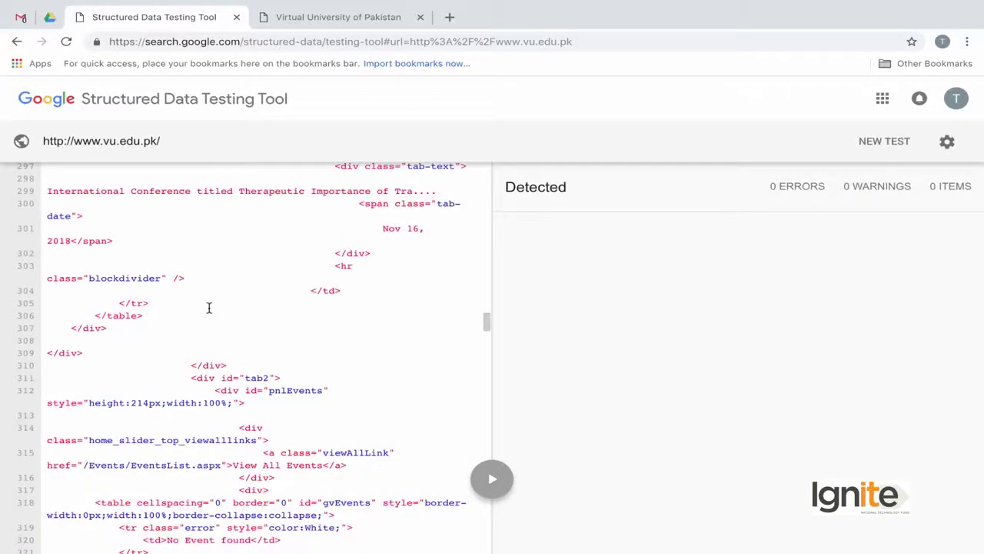
scroll(208, 308, up, 5)
scroll(208, 307, up, 5)
scroll(208, 307, up, 5)
scroll(208, 308, up, 5)
scroll(208, 307, up, 5)
scroll(209, 304, up, 1)
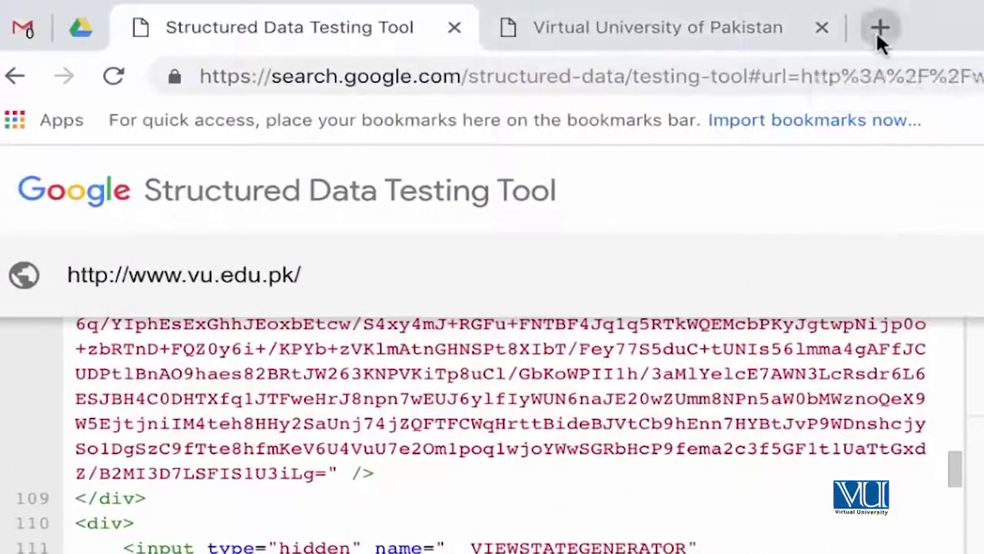
Search Google for 'samsung galaxy s9 price in pakistan' in a new tab
click(880, 29)
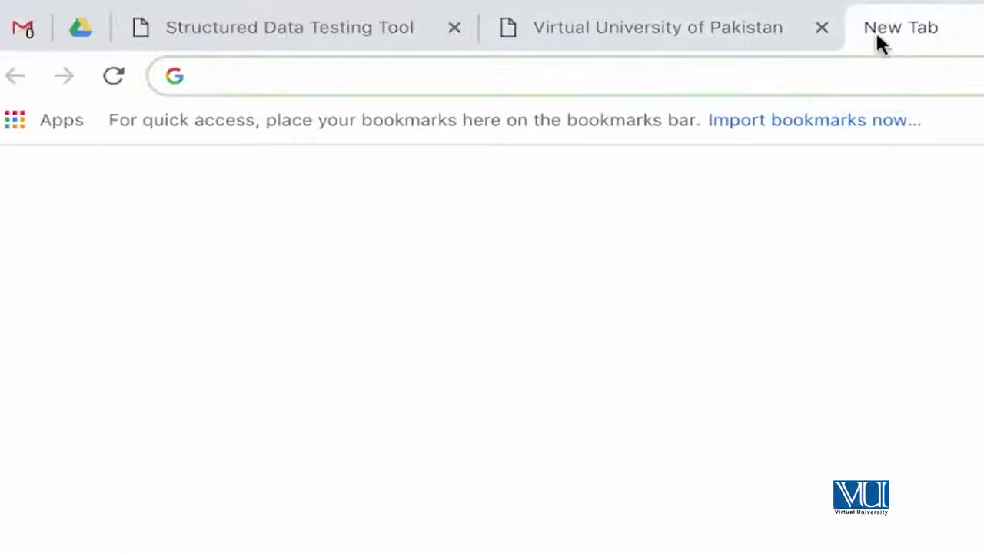
text(samsung galaxy s9)
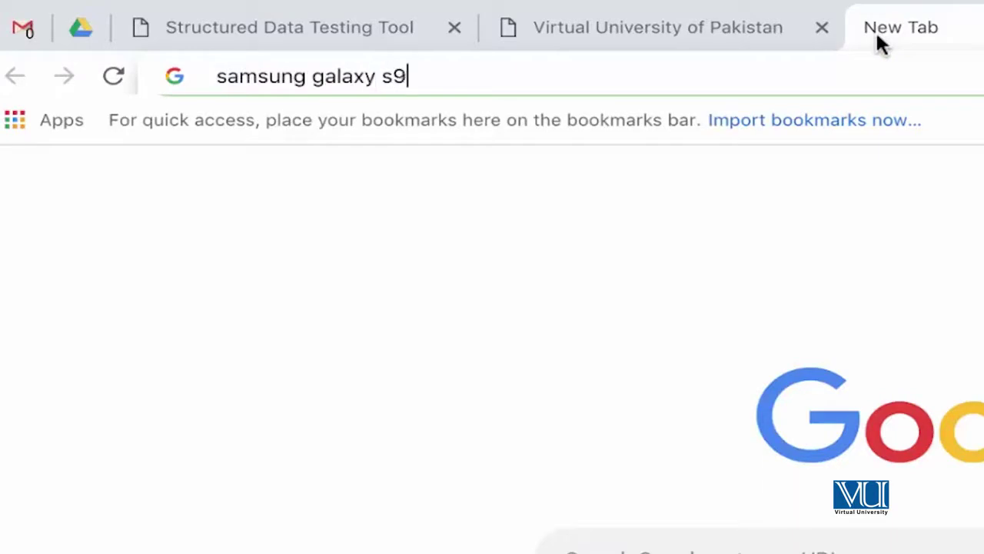
text( price in pakistan)
key(Return)
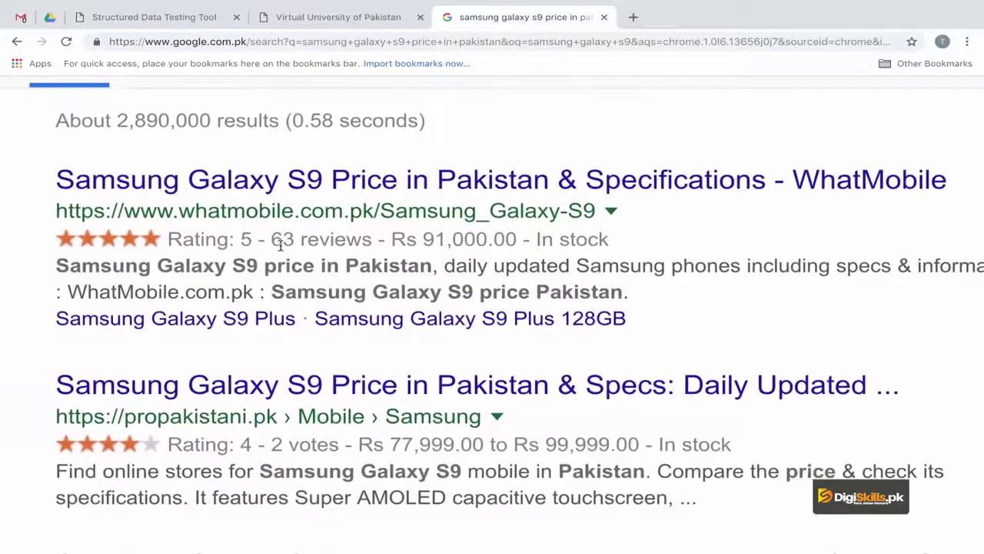
Highlight WhatMobile's 5-star, Rs 91,000.00, in-stock snippet line and zoom the results out
scroll(282, 250, down, 2)
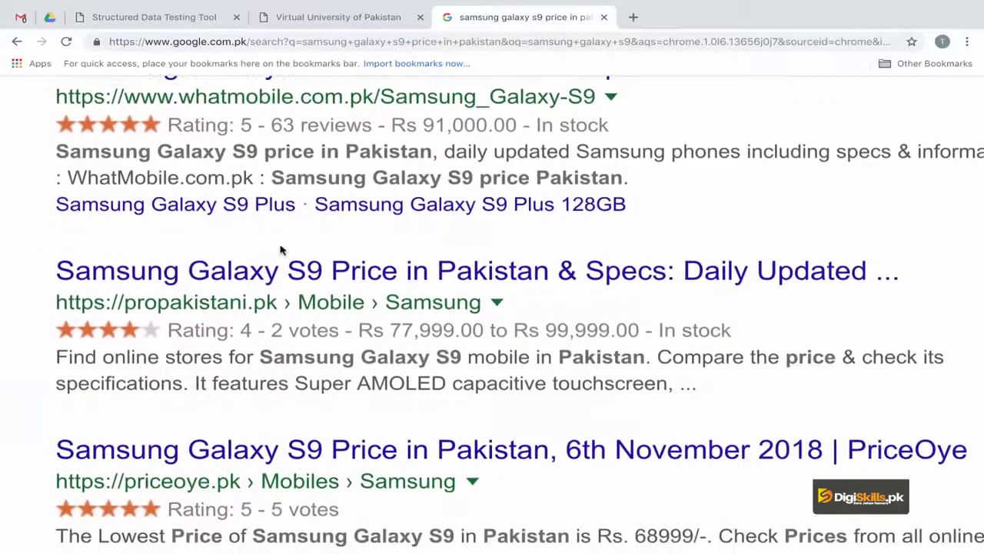
scroll(231, 235, up, 1)
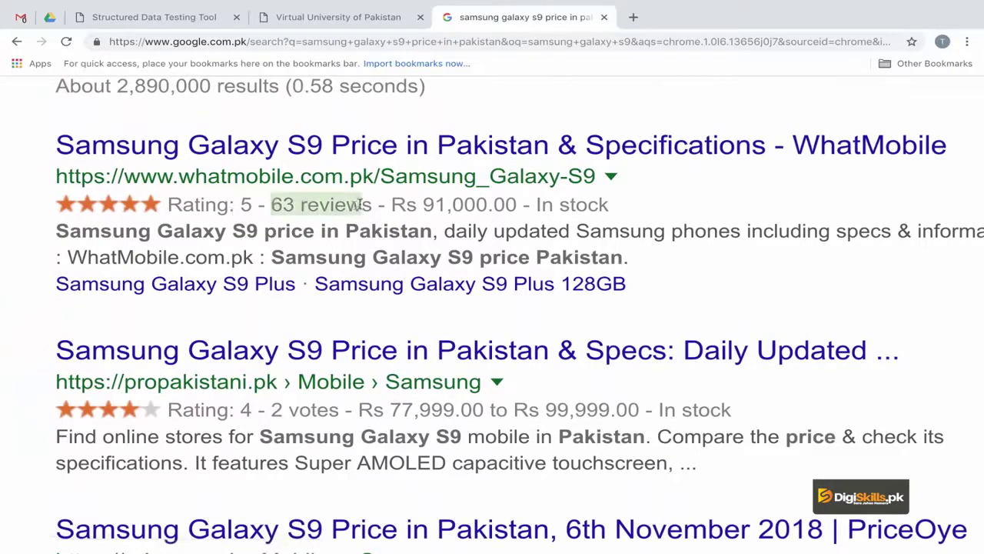
triple_click(415, 201)
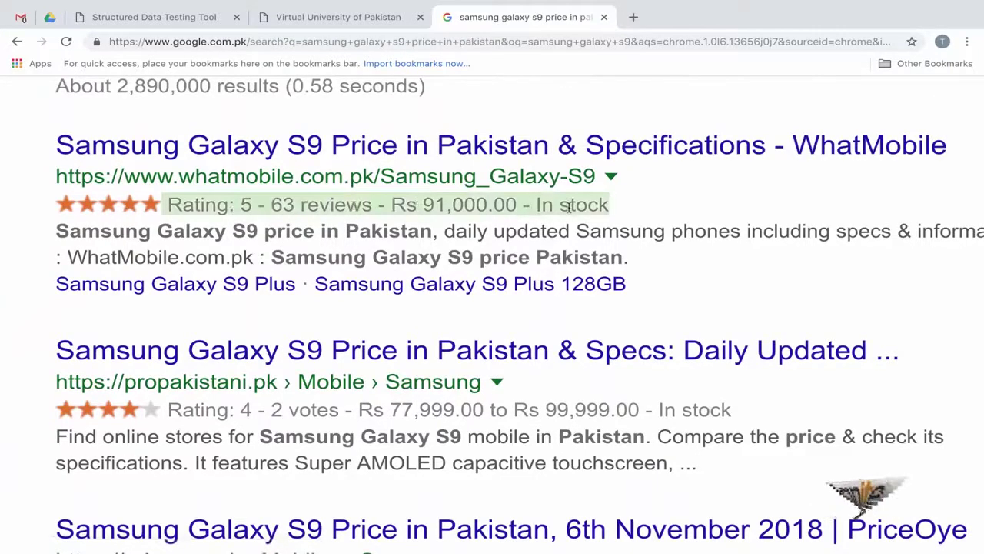
key(ctrl+0)
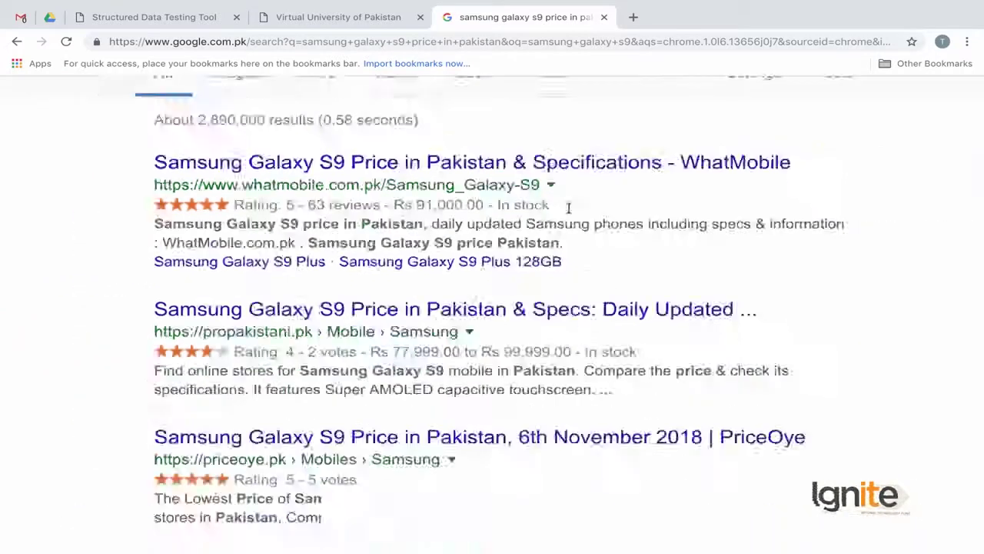
key(ctrl+minus)
scroll(457, 336, down, 1)
scroll(302, 337, down, 1)
scroll(302, 337, down, 1)
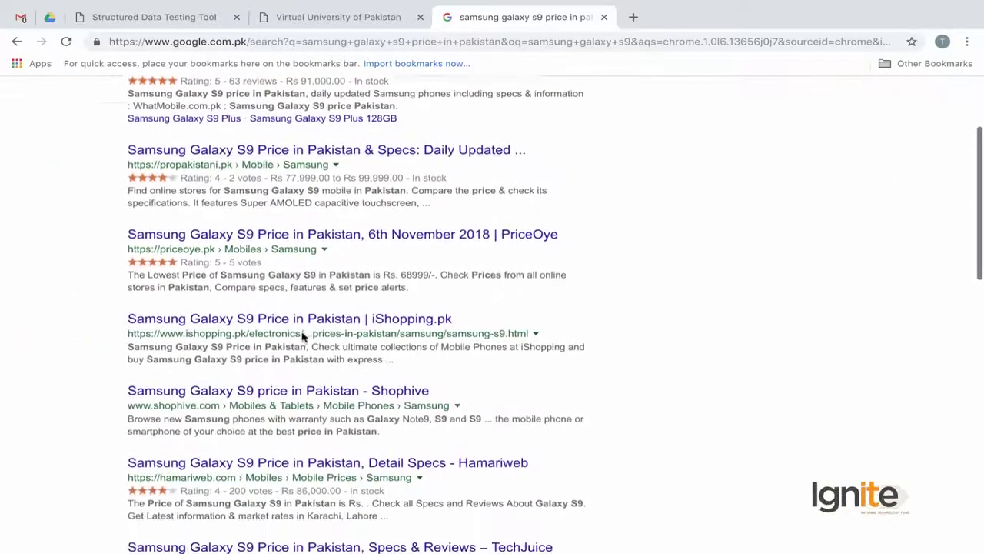
scroll(303, 334, up, 2)
scroll(303, 333, up, 2)
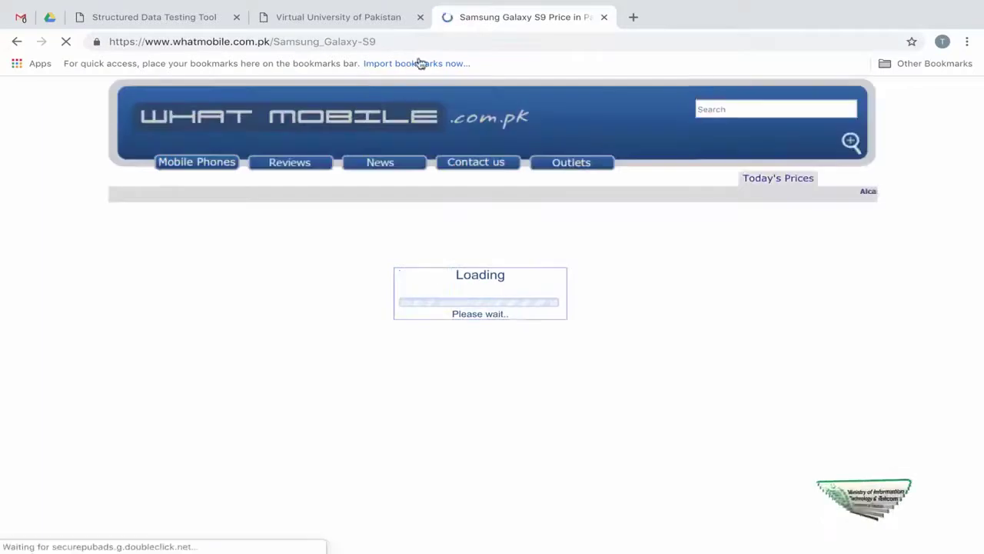
Scroll the WhatMobile Galaxy S9 page and select its web address
scroll(406, 215, down, 1)
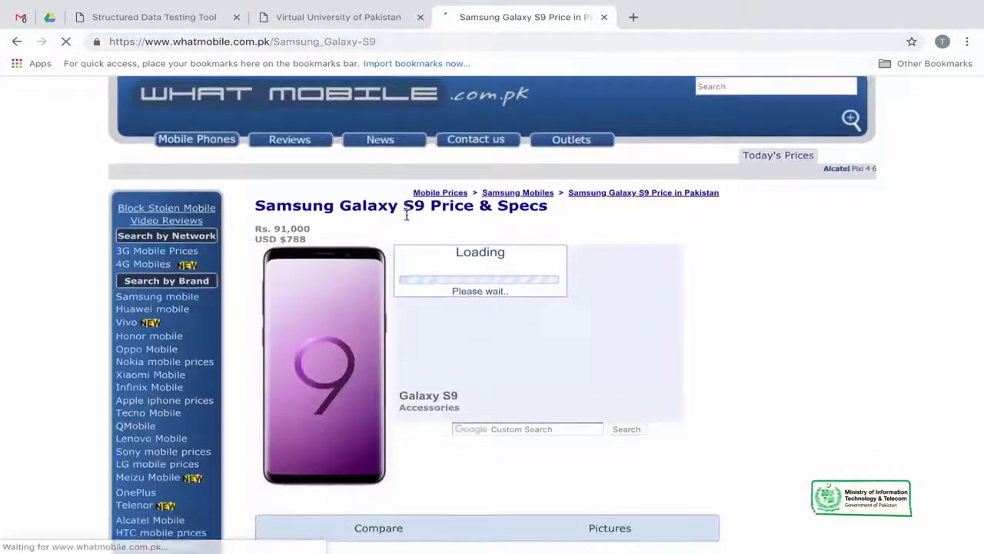
scroll(406, 215, down, 3)
scroll(406, 215, down, 3)
scroll(406, 216, down, 2)
scroll(406, 215, down, 4)
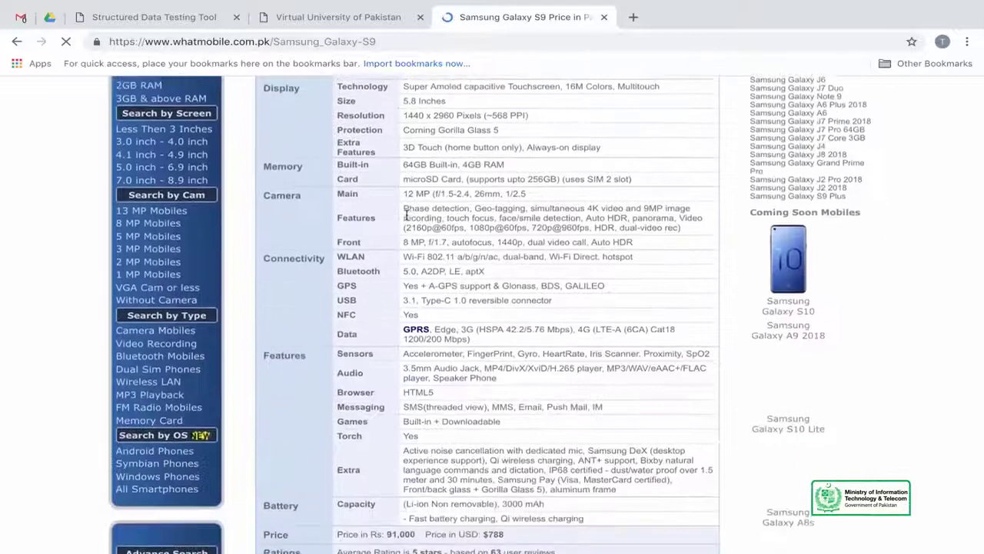
scroll(406, 215, down, 3)
scroll(406, 215, down, 3)
scroll(406, 215, down, 3)
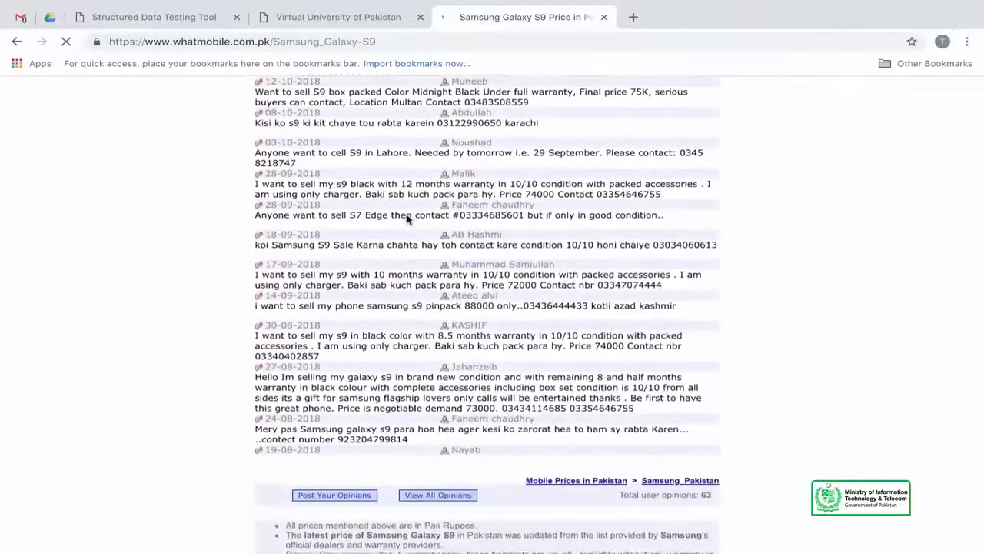
scroll(408, 219, up, 5)
scroll(407, 219, up, 5)
click(341, 42)
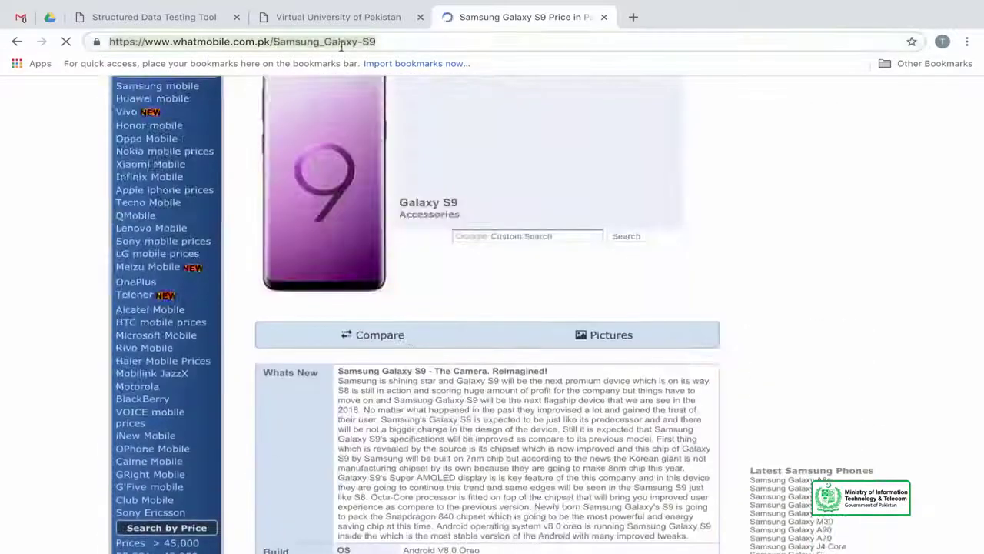
Return to the Structured Data Testing Tool and scroll its source pane up
click(194, 19)
scroll(348, 192, up, 4)
scroll(347, 192, up, 5)
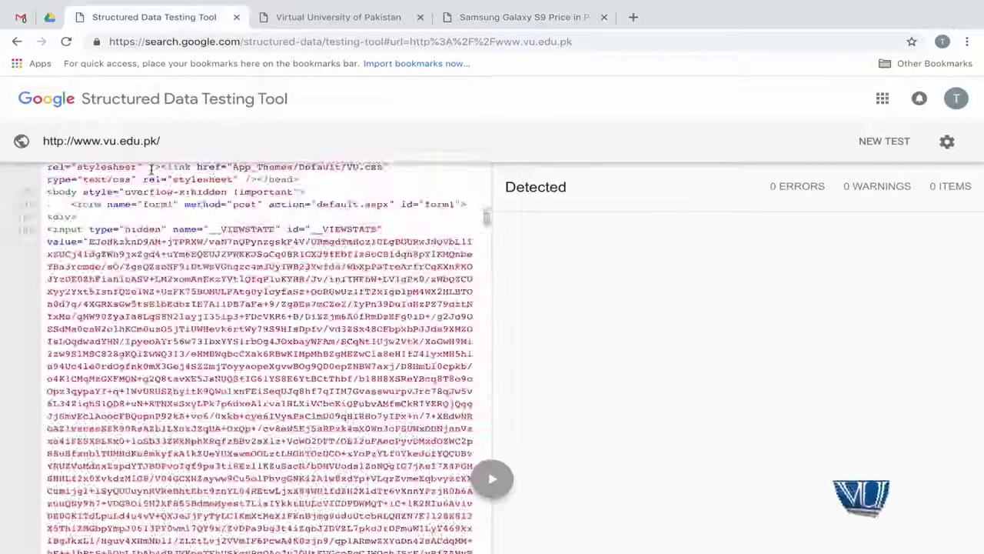
Start a new test on the pasted WhatMobile Samsung_Galaxy-S9 URL and run it
click(869, 143)
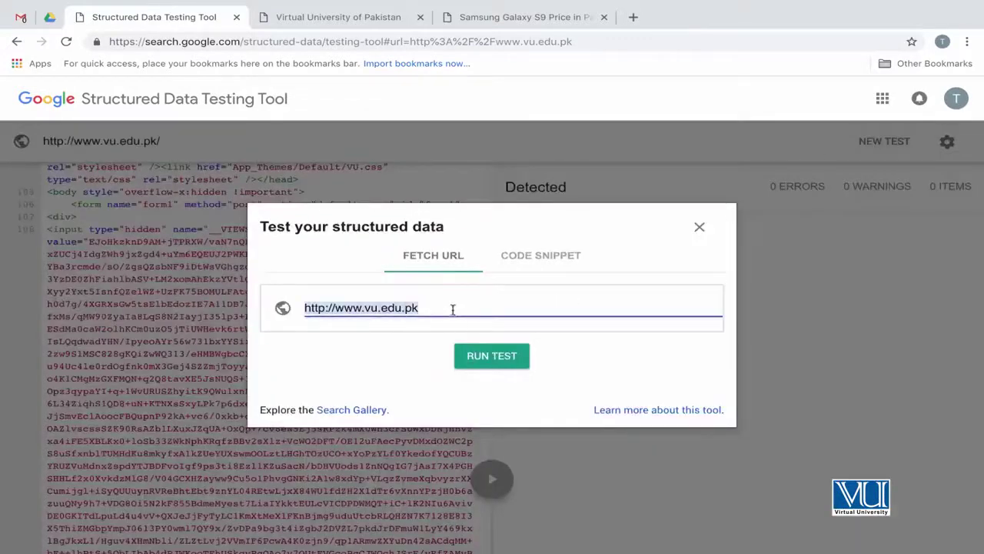
text(https://www.whatmobile.com.pk/Samsung_Galaxy-S9)
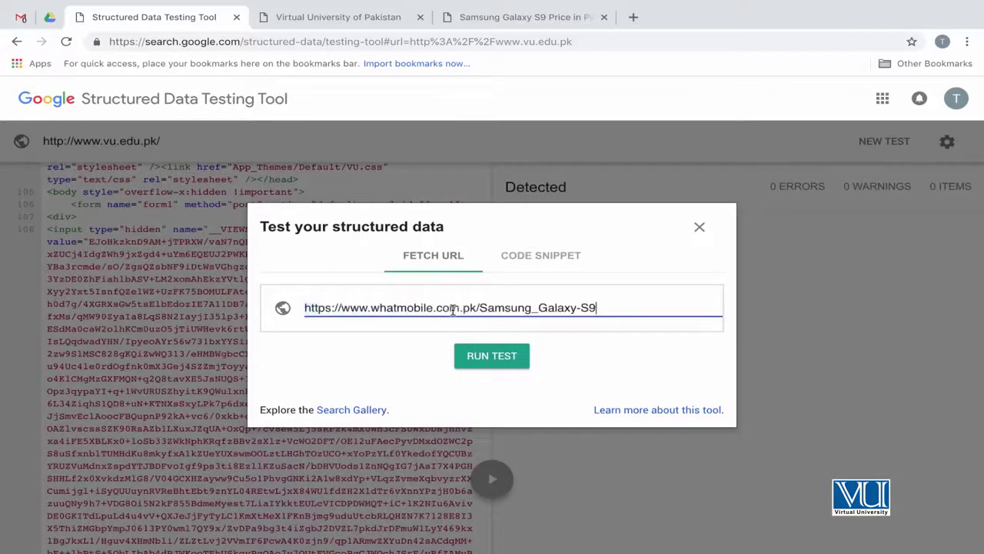
click(498, 359)
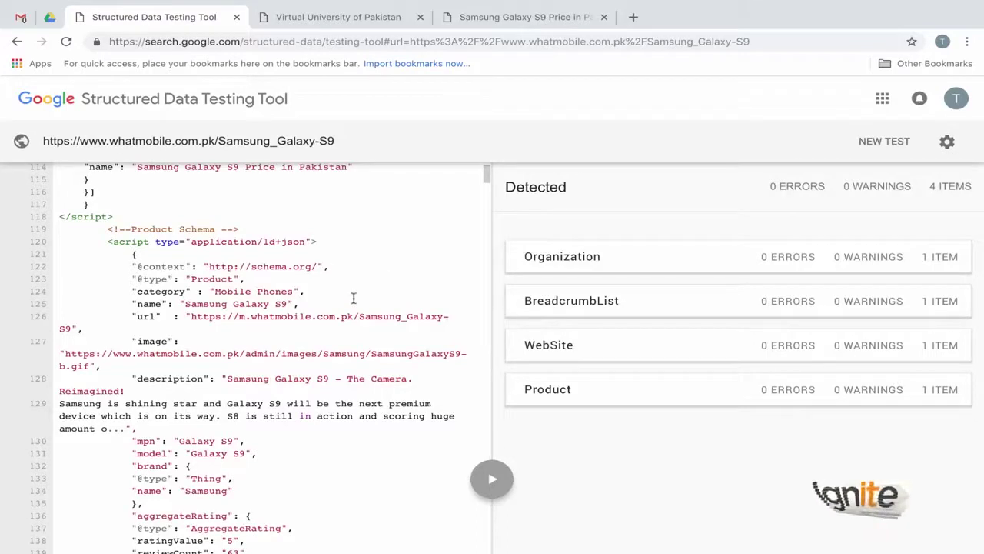
Check the 4 detected items and 0 errors, then open the Organization item
scroll(351, 296, down, 5)
scroll(354, 298, down, 5)
scroll(352, 298, up, 5)
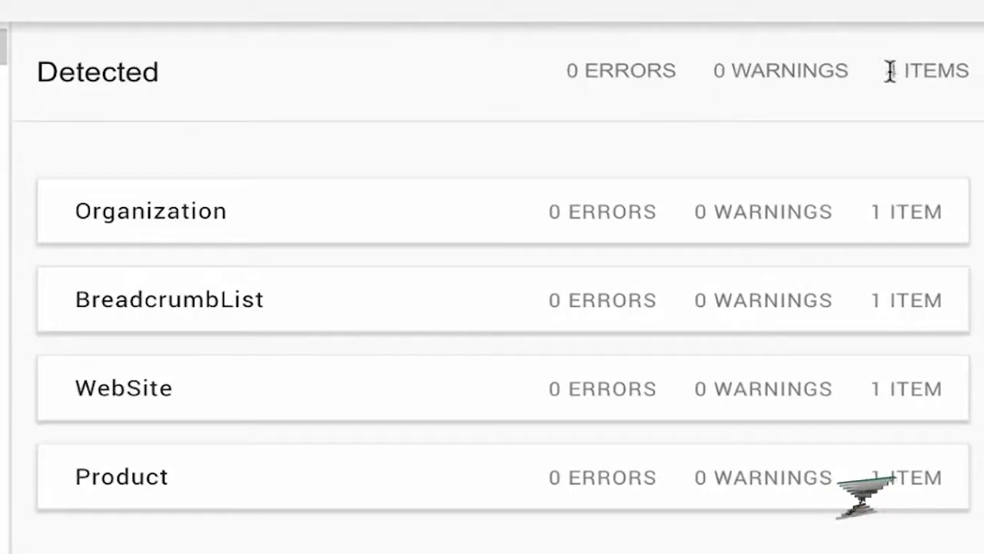
mouse_move(885, 71)
mouse_down()
mouse_move(974, 70)
mouse_move(966, 83)
mouse_move(756, 77)
mouse_up()
drag(615, 71, 615, 70)
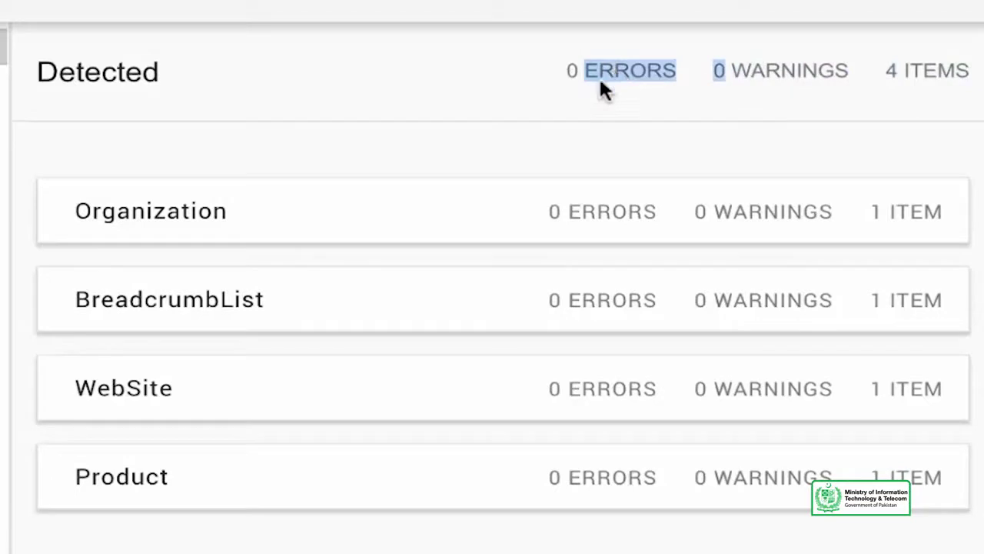
click(558, 114)
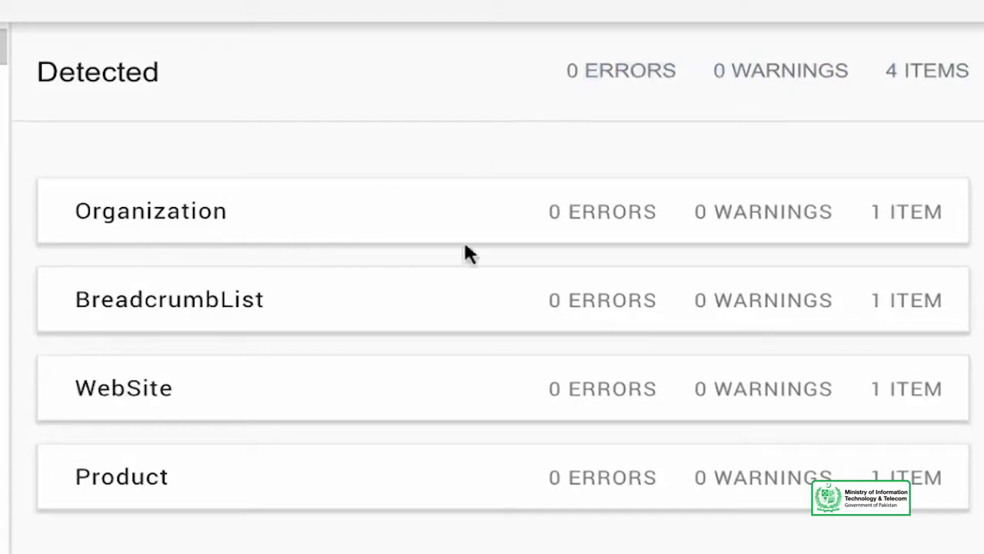
click(383, 223)
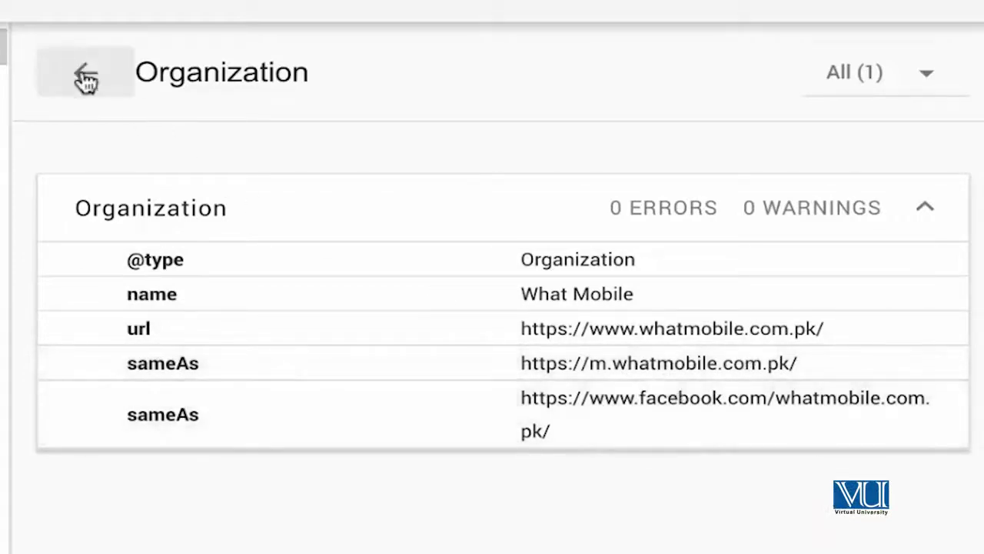
Open the BreadcrumbList item's details from the detected items list
click(87, 79)
click(367, 290)
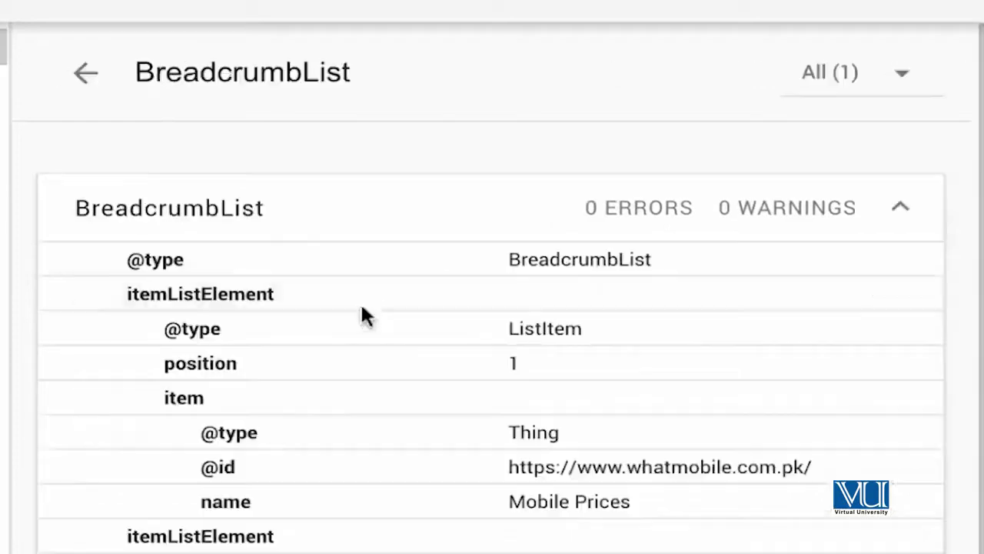
scroll(461, 423, down, 1)
scroll(461, 425, down, 3)
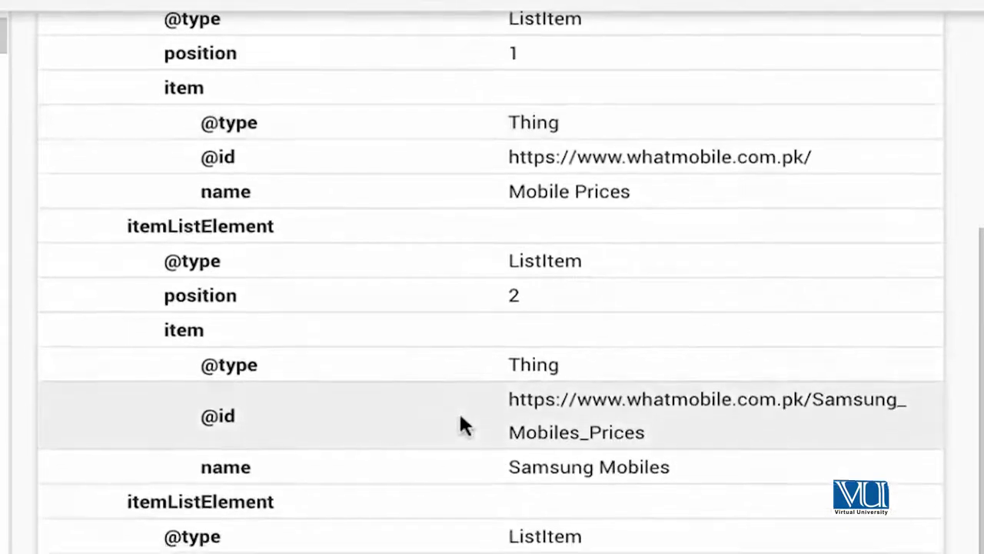
scroll(460, 419, up, 4)
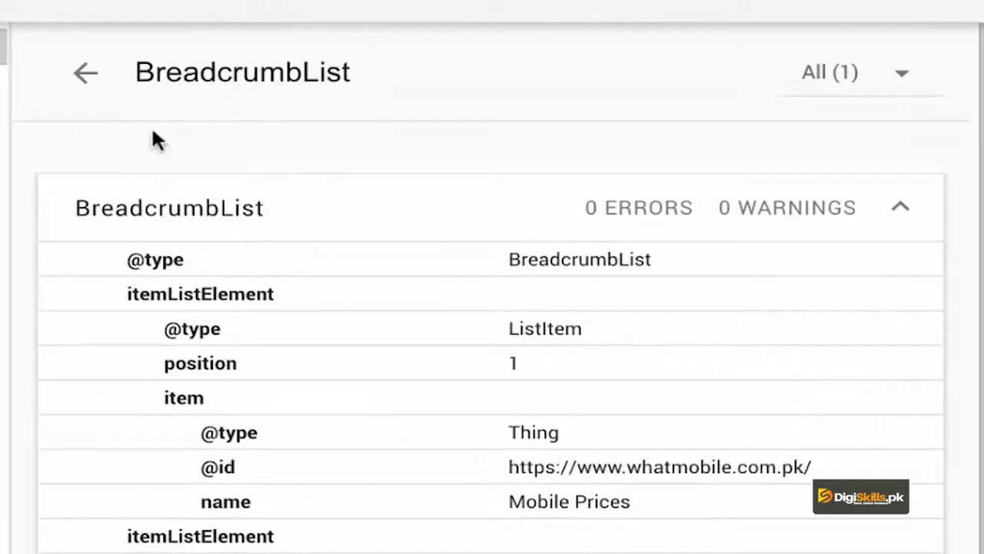
Review the WebSite item's name and URL, then switch to the Galaxy S9 tab
click(86, 74)
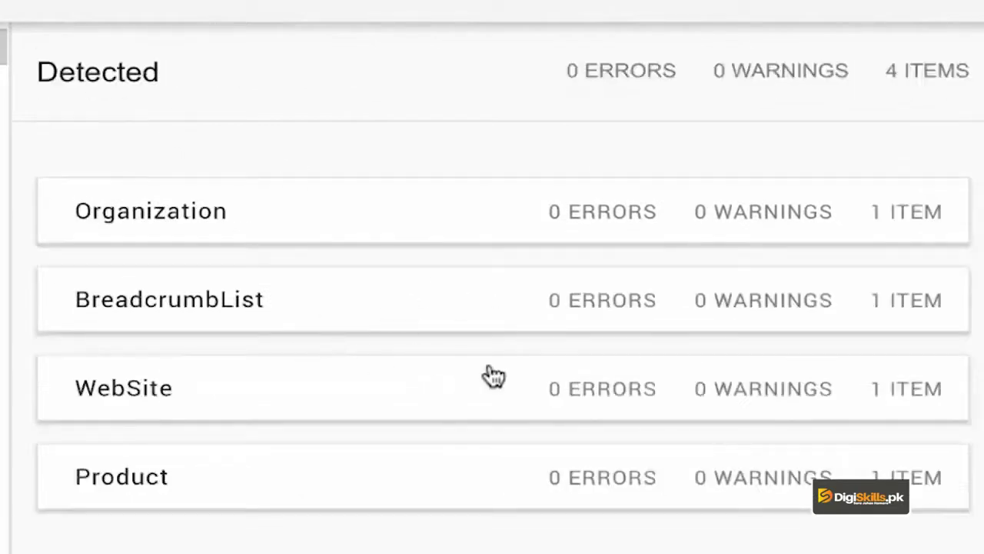
click(336, 419)
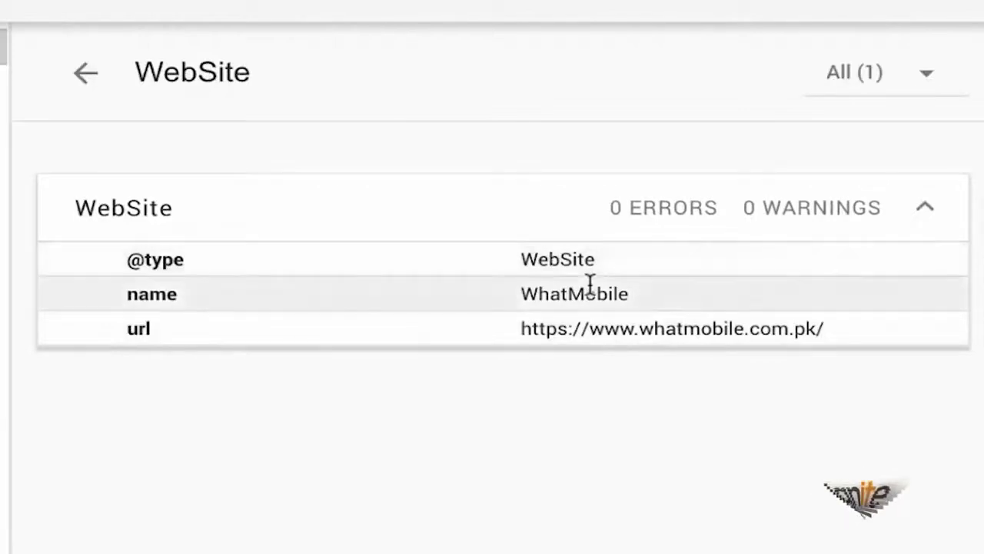
click(83, 77)
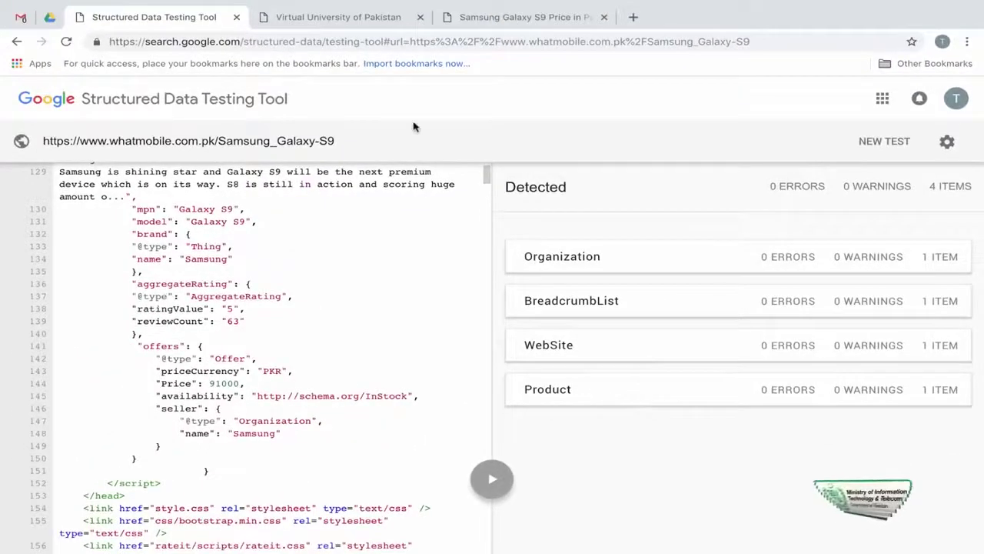
click(481, 19)
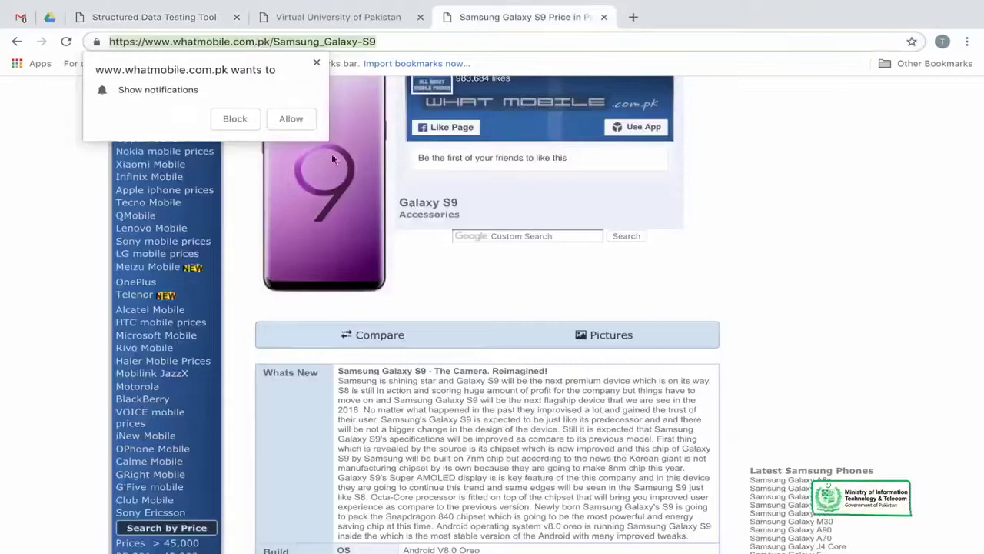
Block WhatMobile's notification prompt, then go back to the 'samsung galaxy s9 price in pakistan' results
click(238, 119)
scroll(461, 193, up, 3)
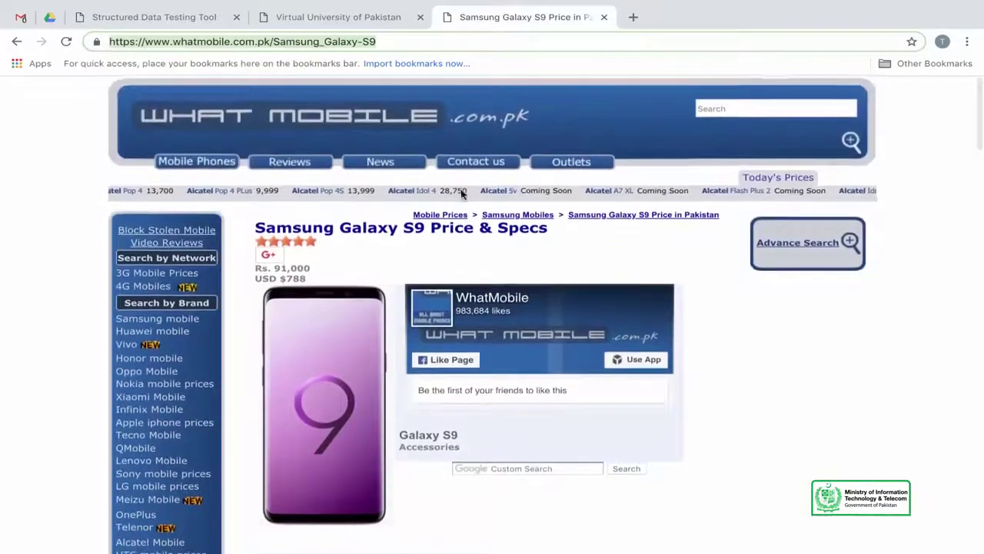
scroll(461, 194, down, 2)
scroll(308, 154, up, 1)
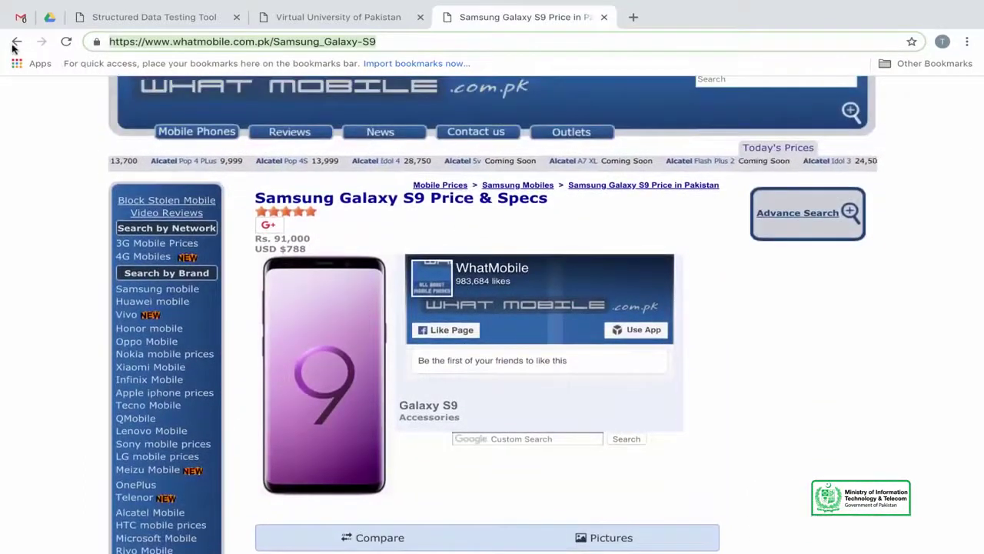
click(17, 43)
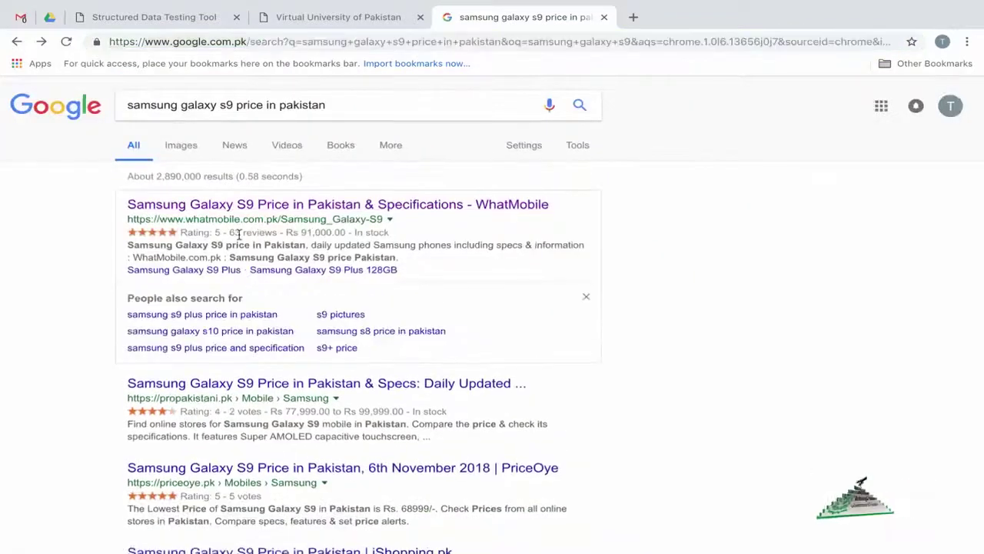
Zoom in to check WhatMobile's Rating 5, 63 reviews, Rs 91,000.00 snippet, then return to the testing tool
key(ctrl+plus)
key(ctrl+plus)
key(ctrl+plus)
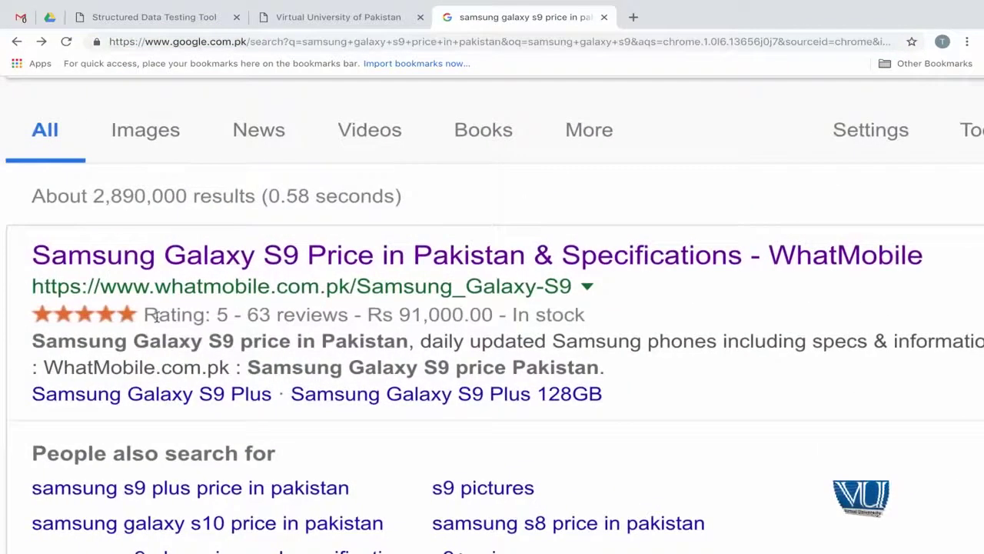
drag(250, 316, 480, 318)
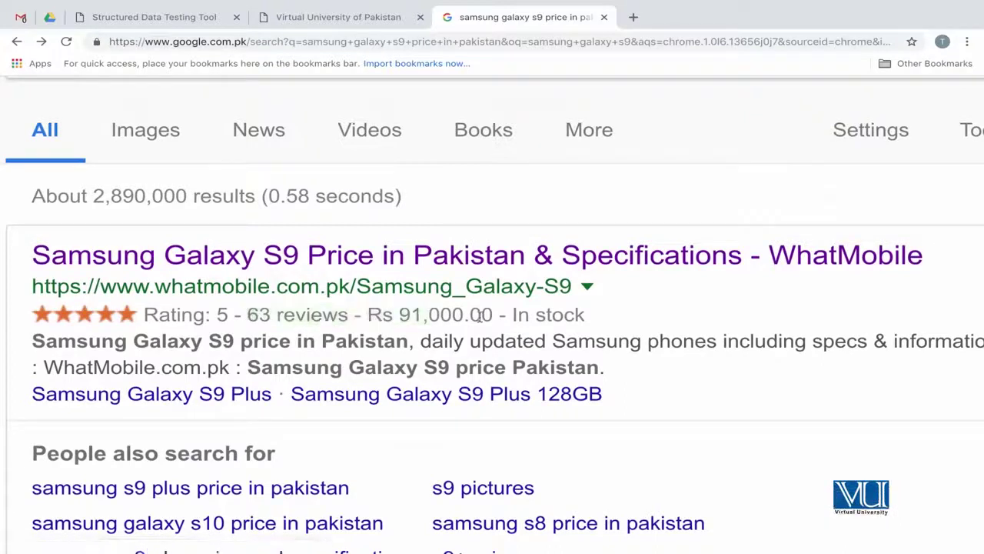
click(179, 17)
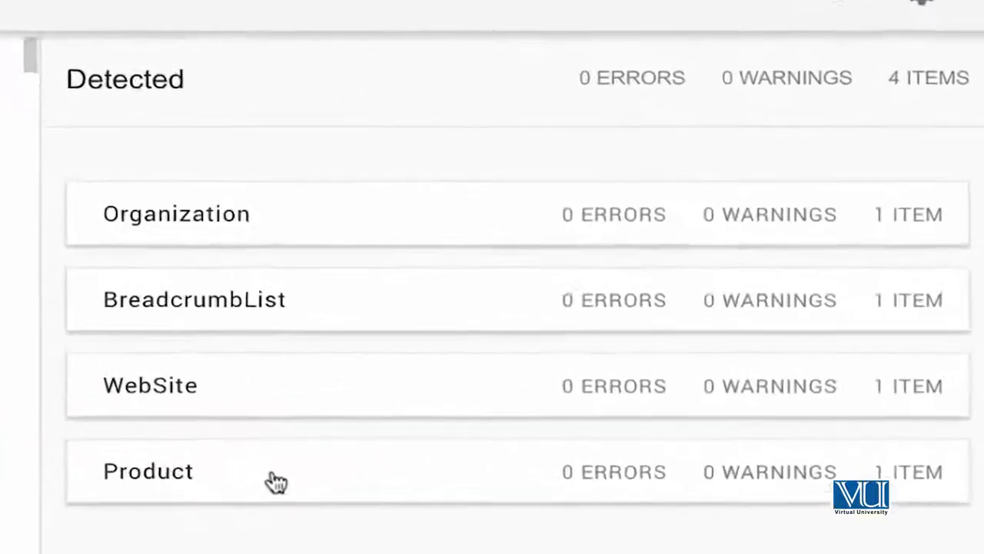
Open the detected Product item's details and scroll through its properties
click(557, 392)
scroll(333, 521, down, 1)
scroll(334, 520, down, 3)
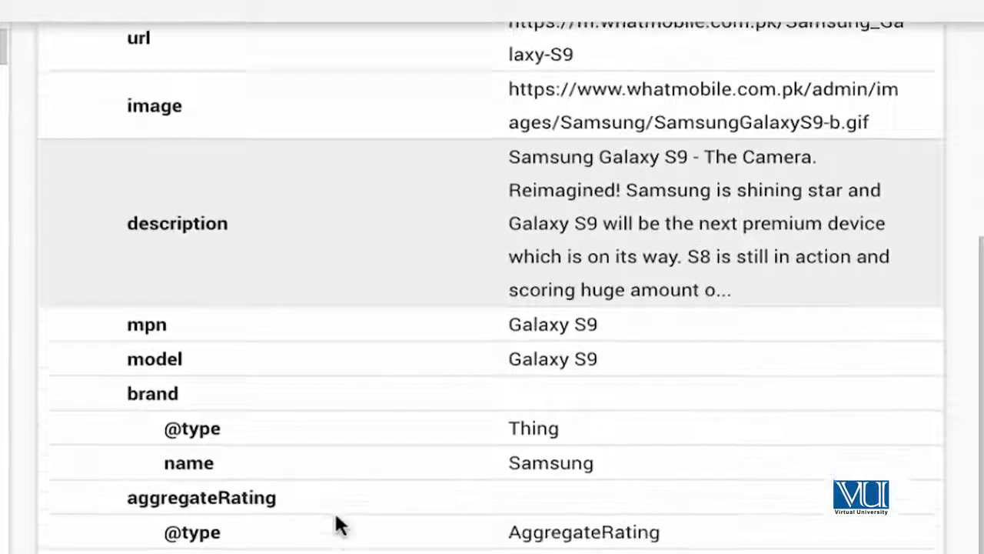
scroll(334, 520, down, 2)
scroll(338, 525, up, 5)
scroll(339, 525, up, 1)
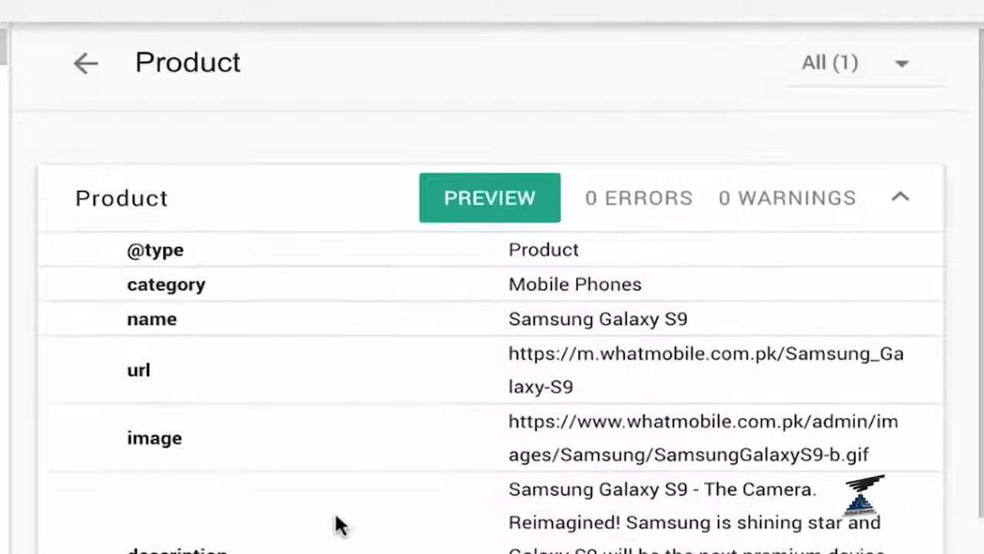
scroll(338, 525, down, 1)
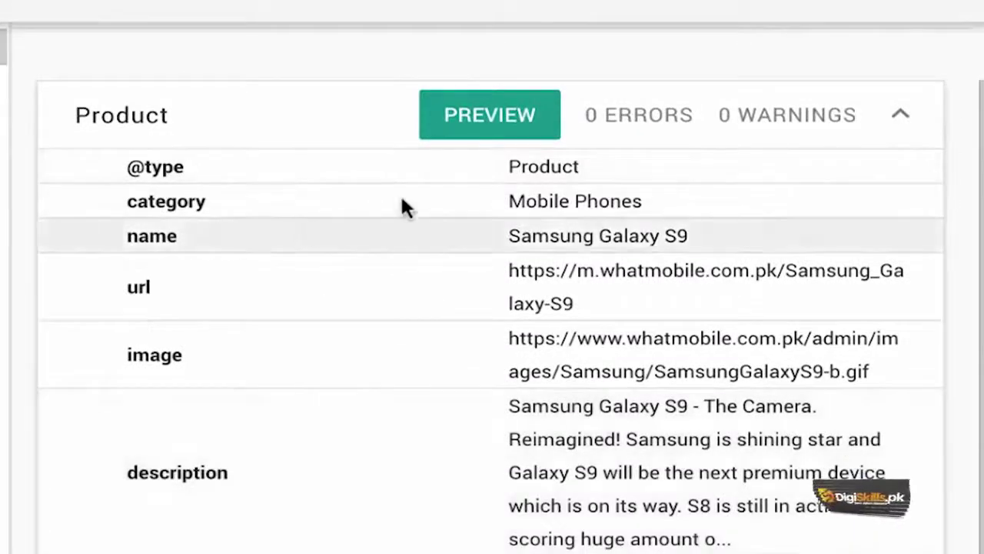
double_click(518, 169)
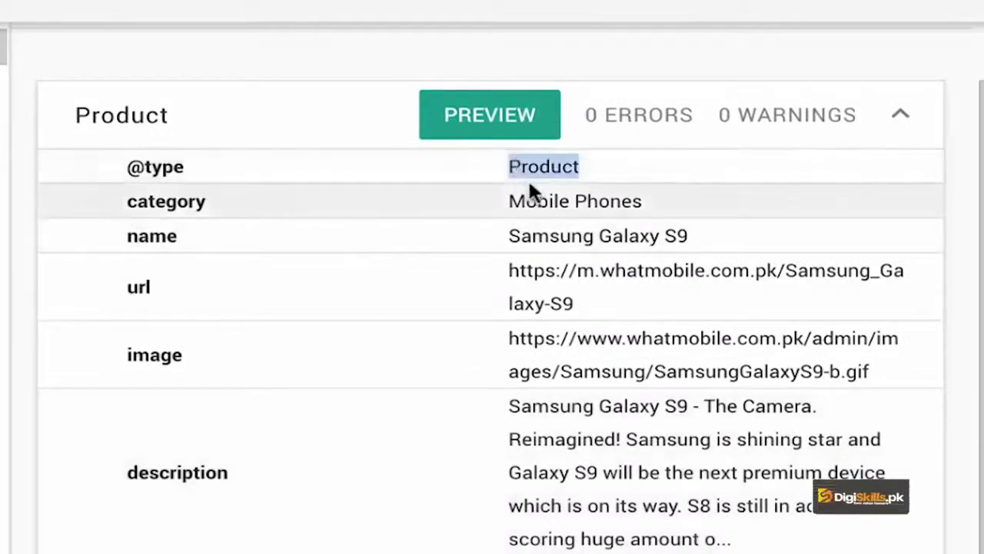
click(531, 197)
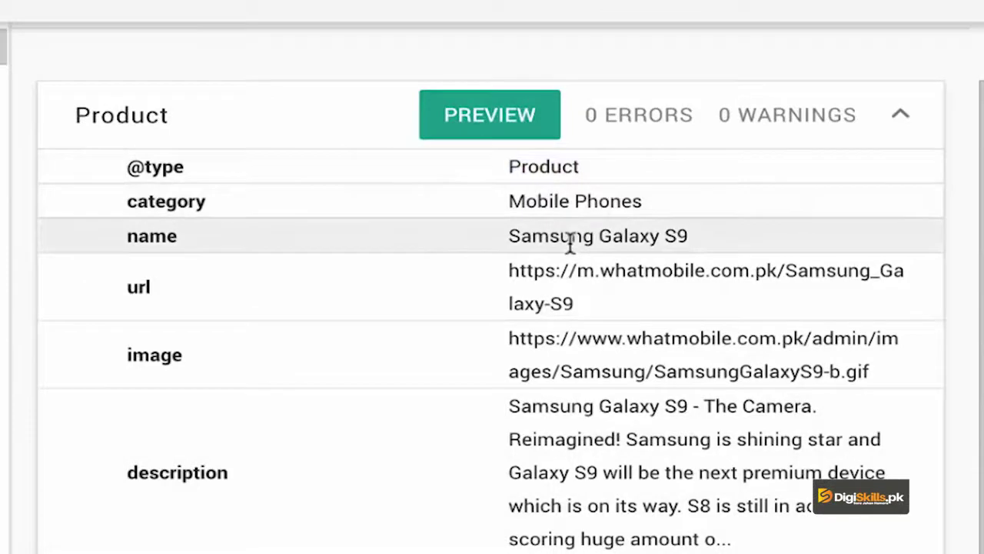
triple_click(569, 238)
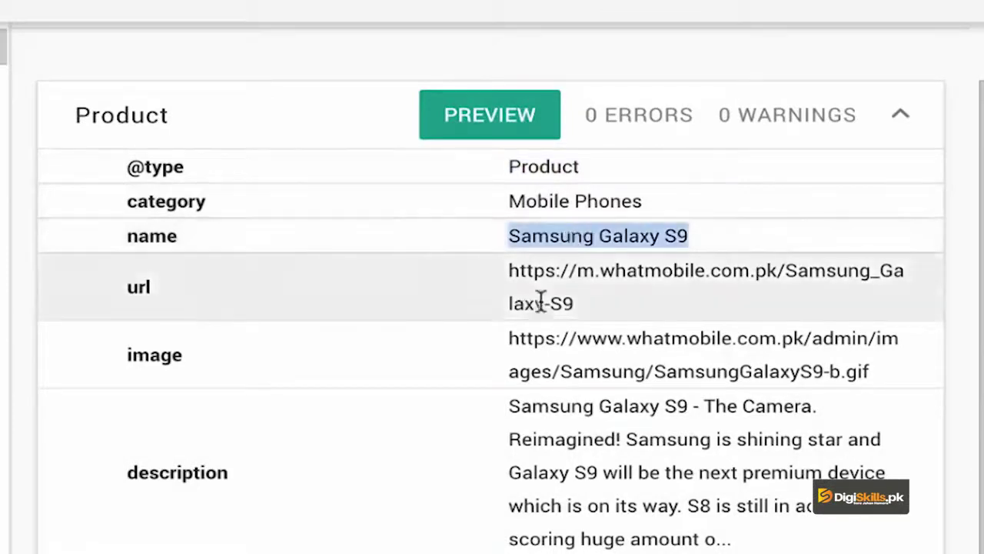
click(541, 300)
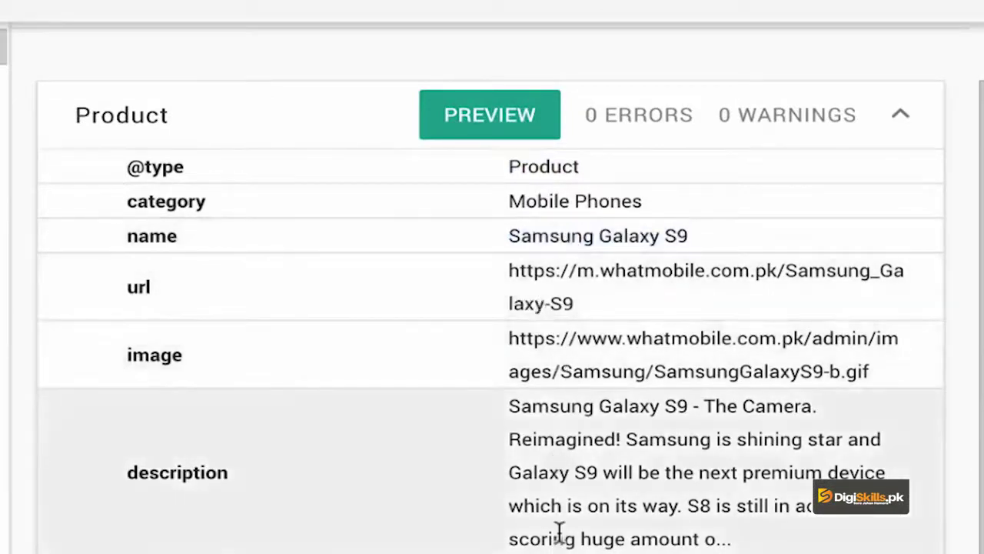
scroll(559, 531, down, 1)
scroll(560, 531, down, 1)
scroll(560, 531, up, 3)
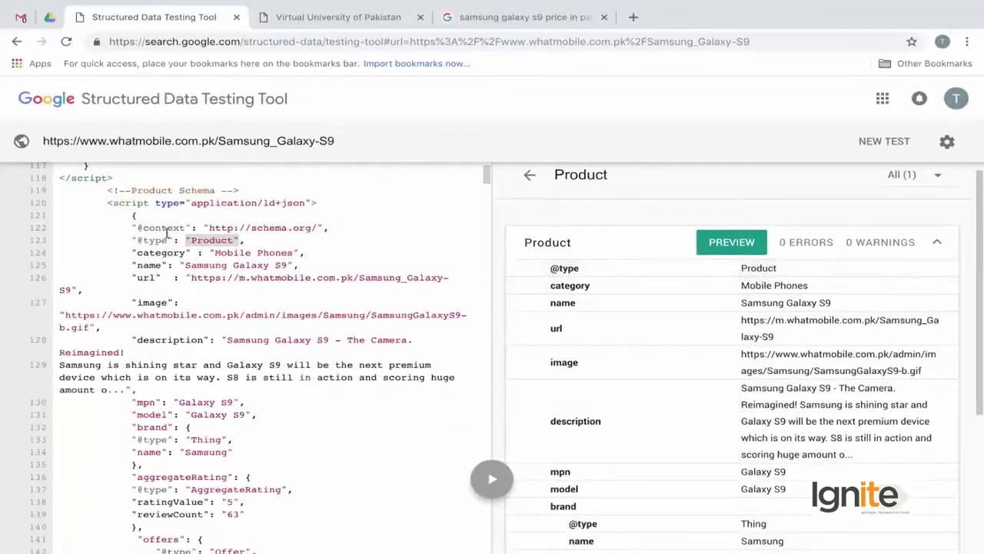
Select the Product schema script block in the source code and scroll through it
drag(127, 190, 257, 354)
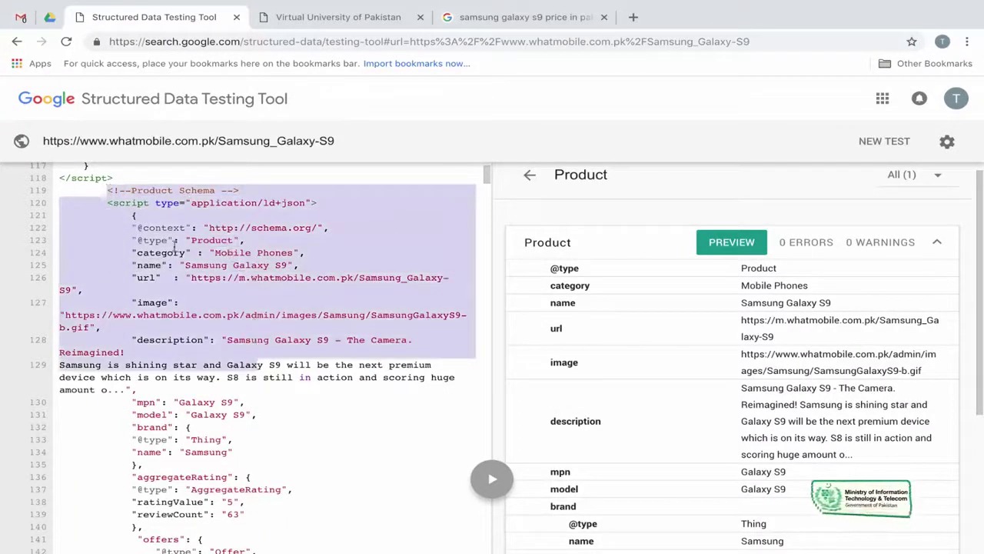
scroll(191, 316, down, 5)
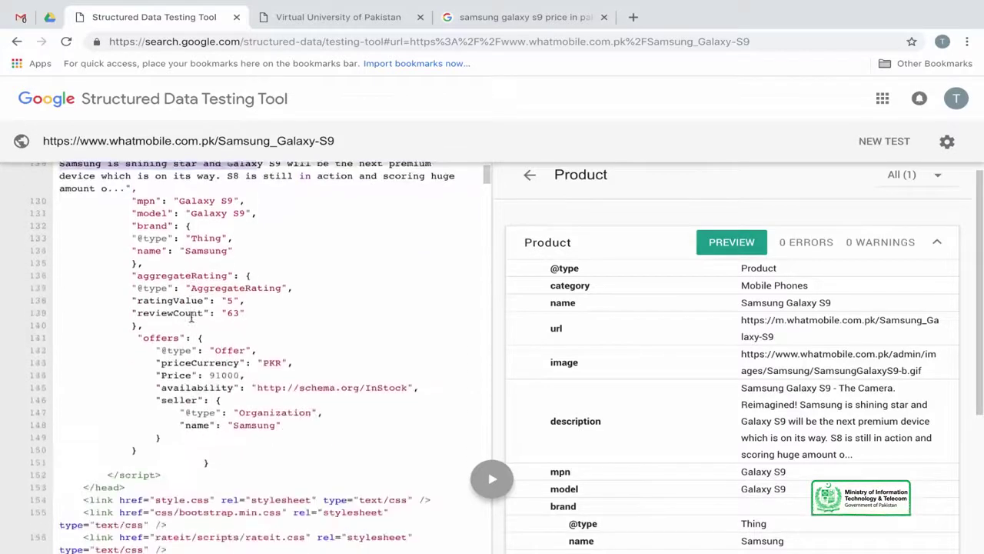
scroll(192, 316, up, 4)
scroll(191, 316, up, 3)
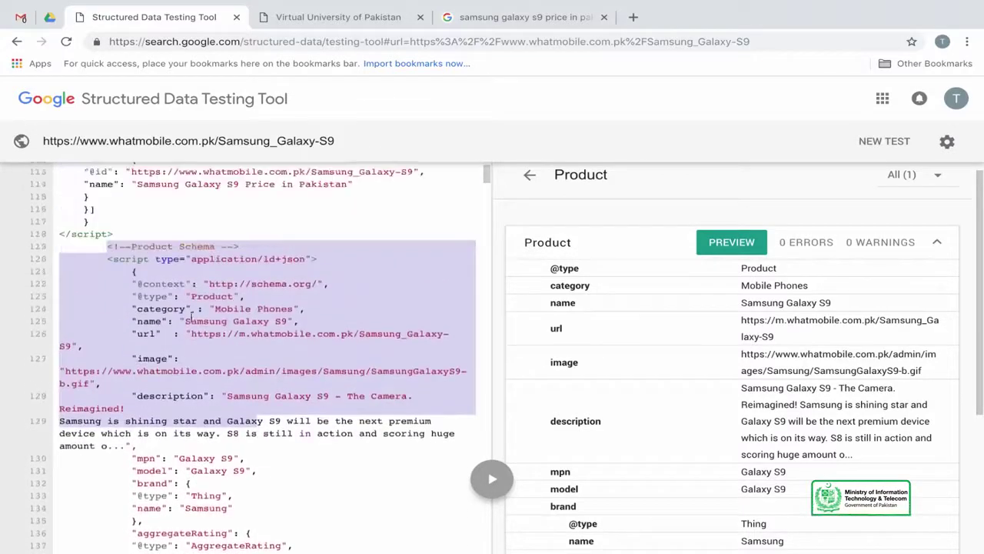
scroll(696, 322, down, 1)
scroll(693, 333, down, 1)
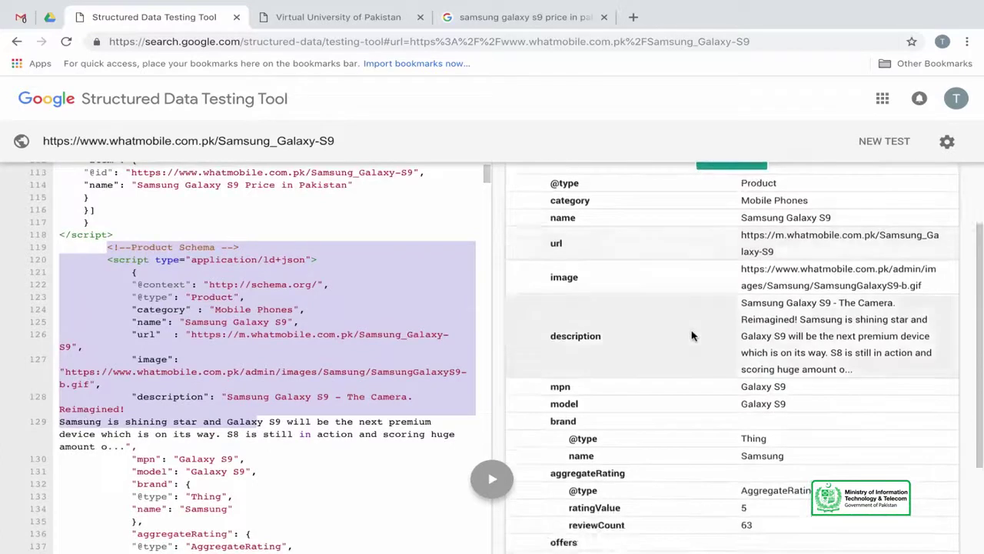
scroll(692, 335, down, 1)
scroll(691, 335, down, 1)
Locate ratingValue 5, reviewCount 63, price 91000, InStock and seller Samsung, then return to the search results
click(739, 372)
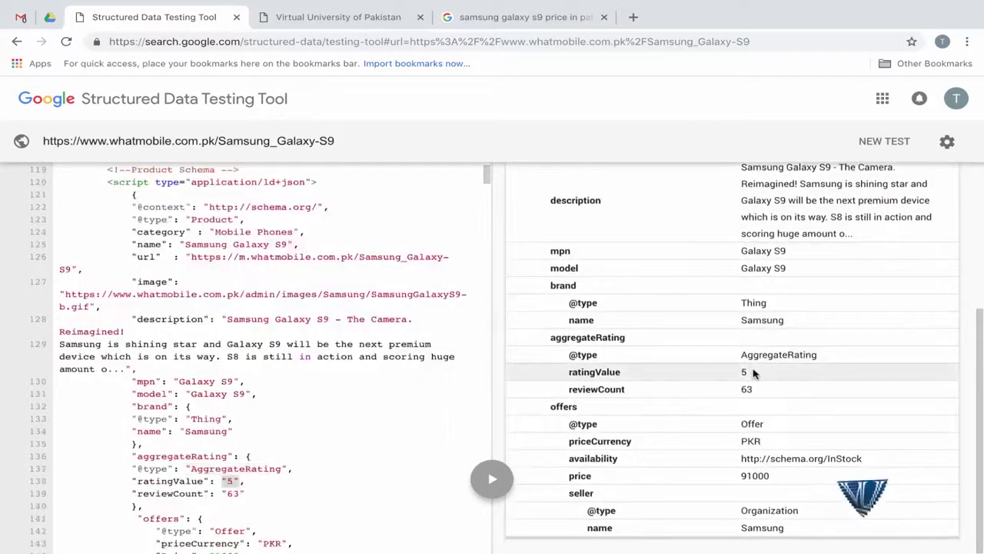
click(748, 391)
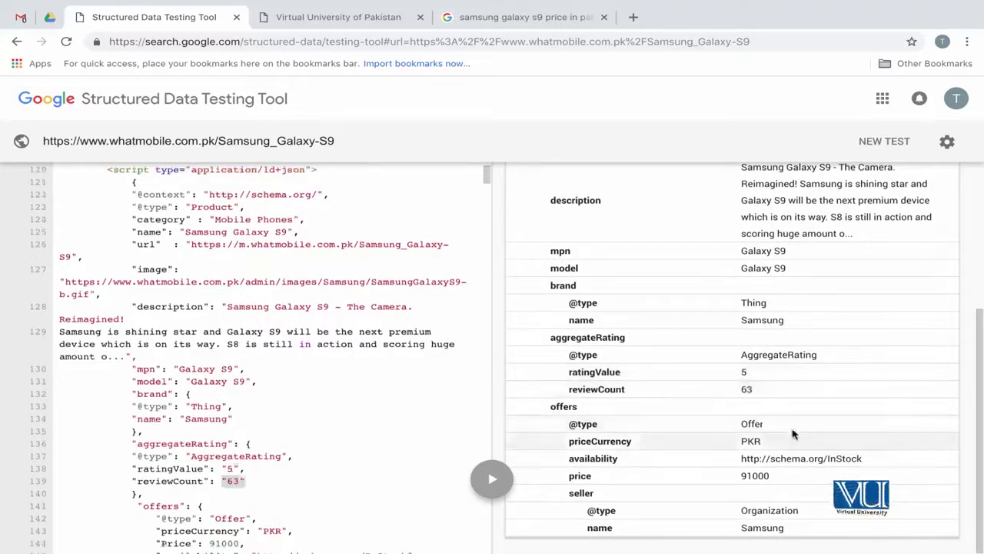
click(753, 479)
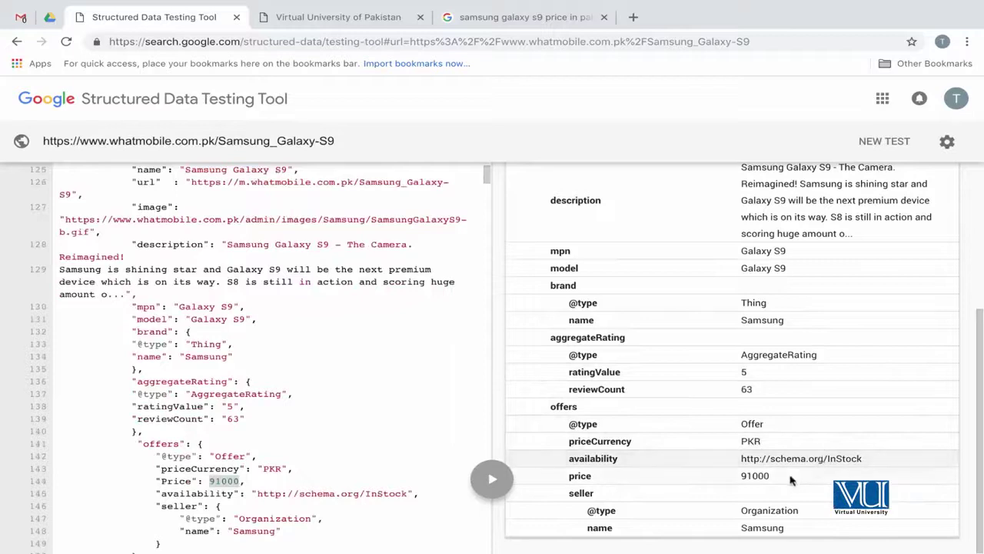
click(782, 459)
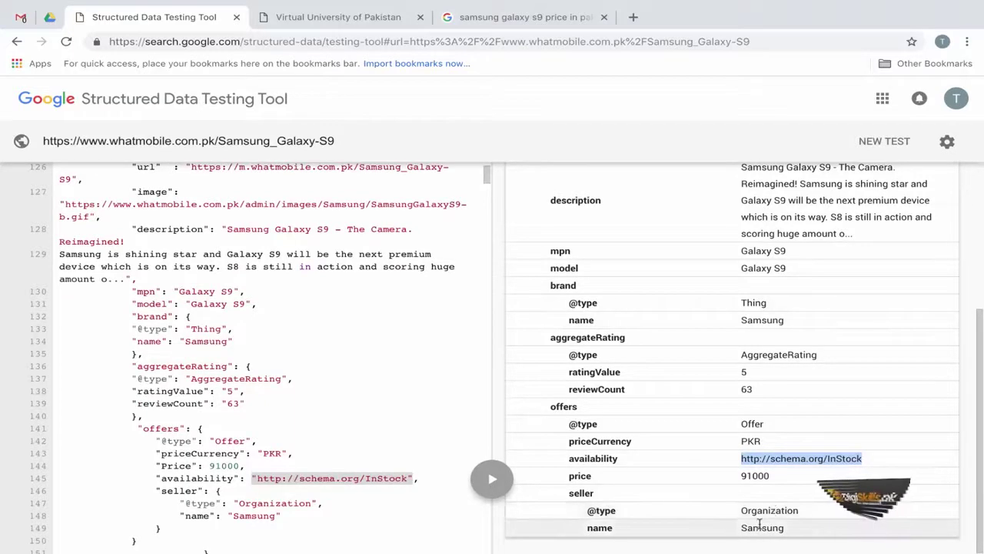
click(766, 525)
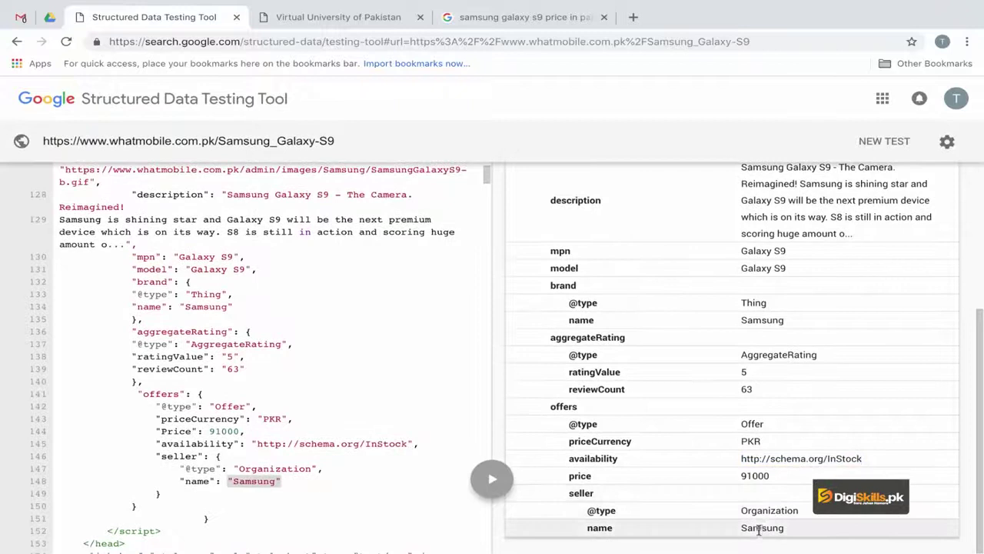
scroll(751, 424, up, 3)
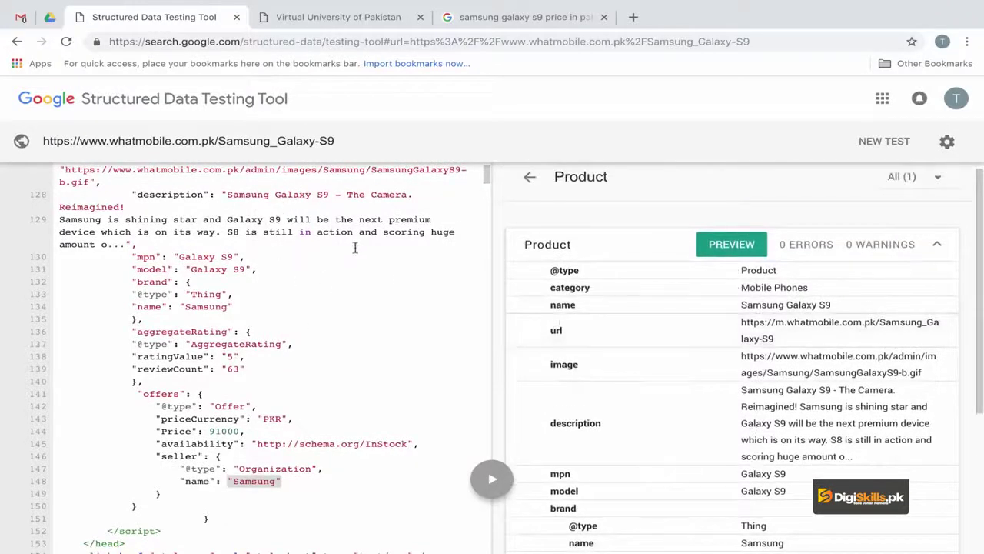
click(458, 20)
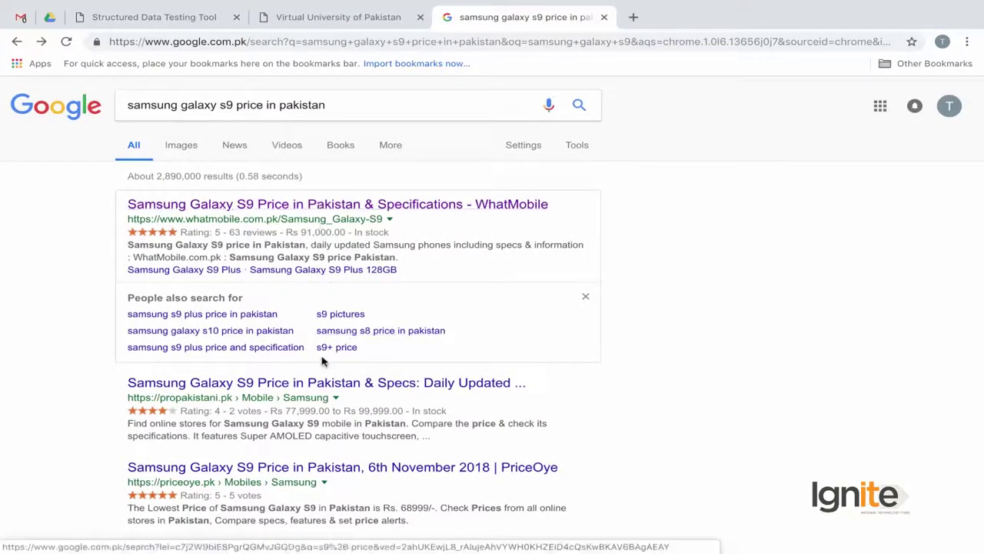
Close the 'People also search for' box under the WhatMobile result
scroll(322, 360, down, 2)
scroll(322, 361, down, 2)
scroll(322, 361, down, 1)
scroll(324, 362, up, 1)
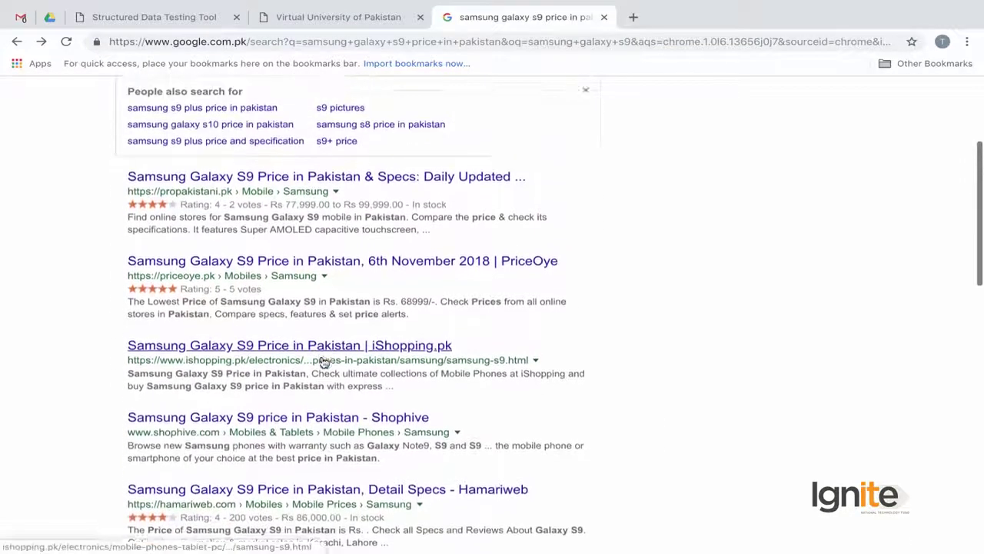
scroll(324, 363, up, 2)
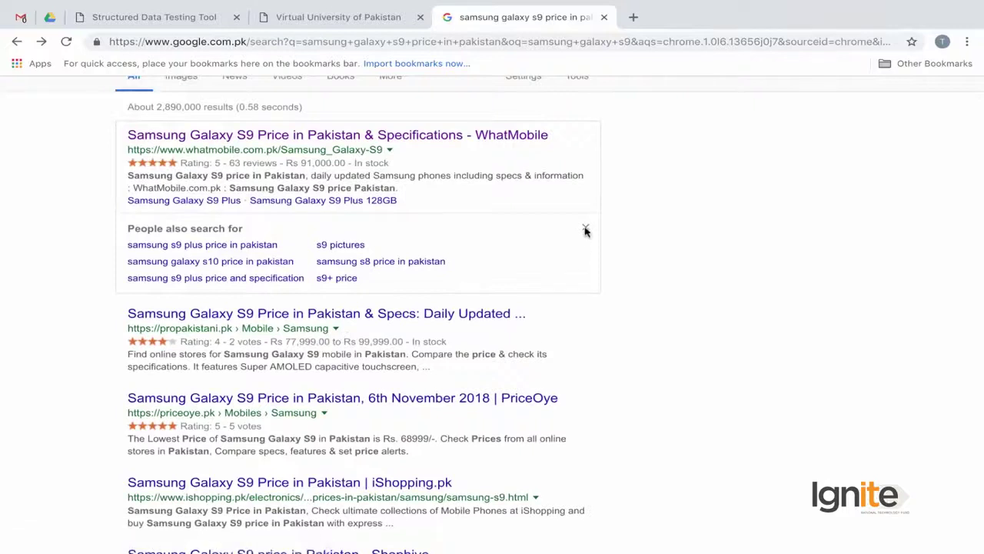
click(584, 231)
Review WhatMobile's 5-star, Rs 91,000.00, in-stock snippet among the Galaxy S9 results
scroll(362, 215, up, 1)
scroll(363, 219, down, 1)
scroll(362, 218, up, 1)
scroll(367, 214, down, 2)
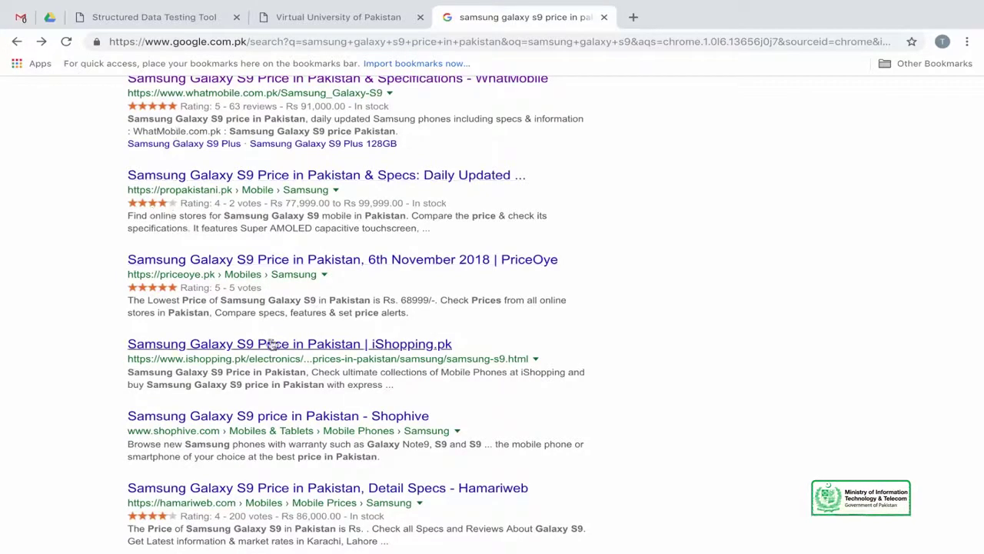
scroll(269, 344, down, 1)
scroll(268, 343, down, 1)
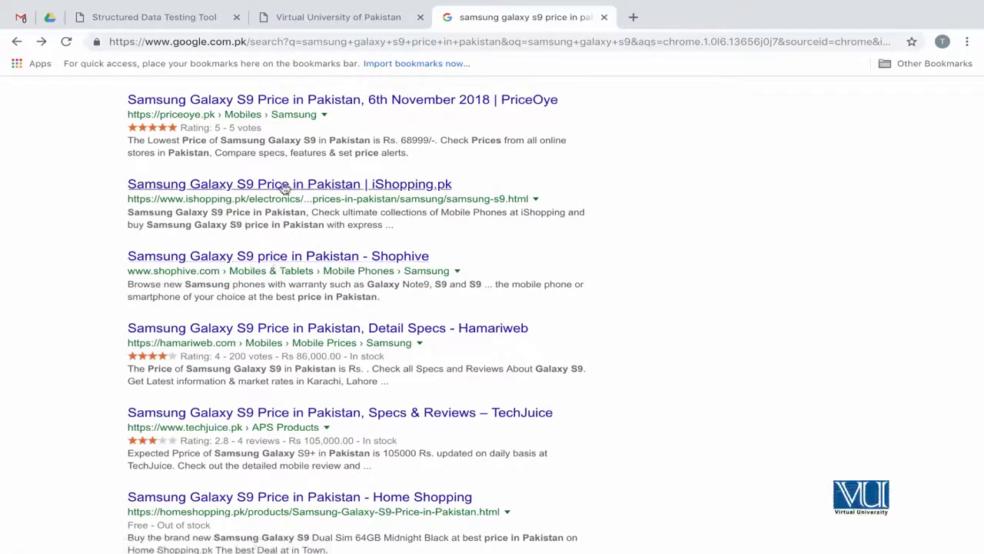
scroll(270, 273, up, 1)
scroll(270, 273, up, 1)
scroll(271, 271, up, 1)
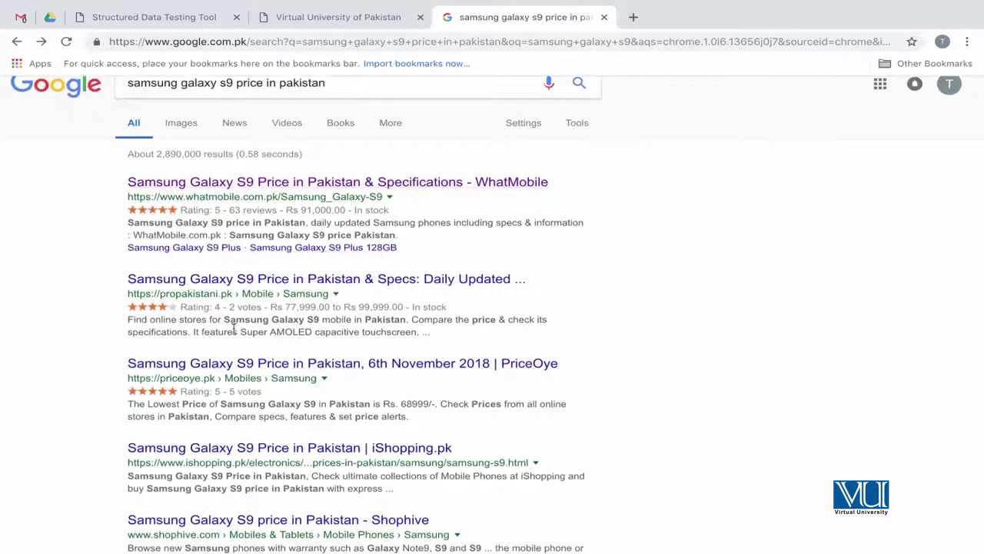
scroll(209, 323, down, 2)
scroll(213, 325, down, 1)
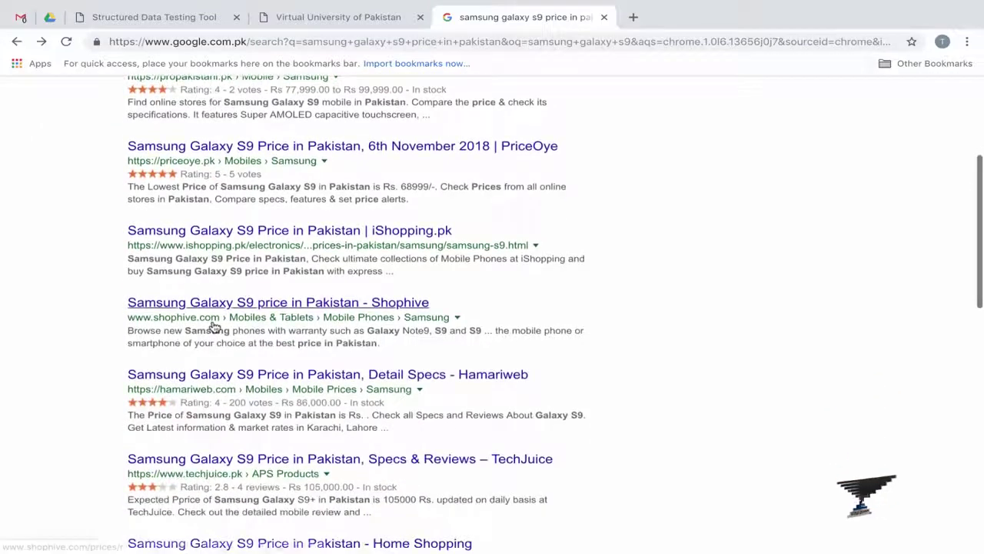
scroll(215, 327, down, 3)
scroll(214, 326, down, 1)
scroll(215, 327, down, 1)
scroll(214, 326, down, 2)
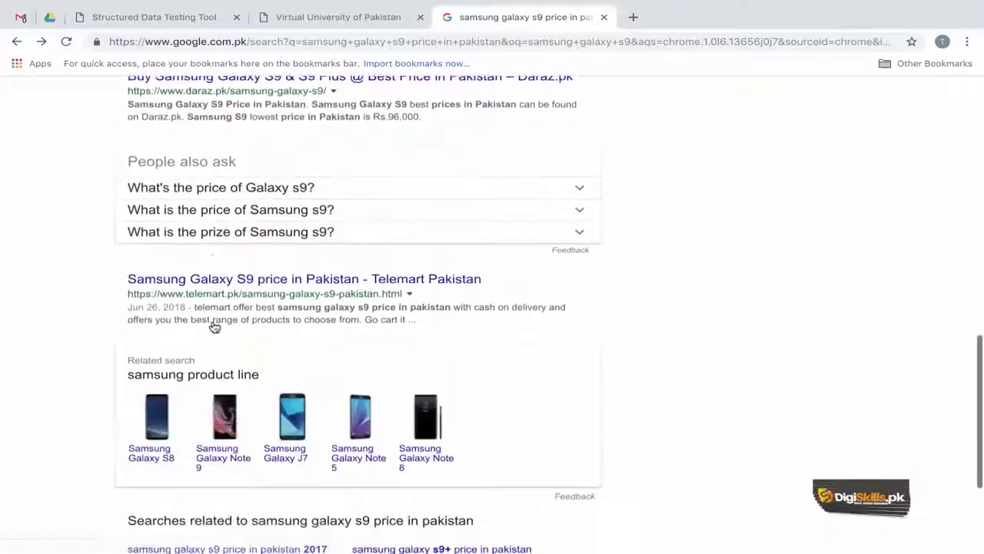
scroll(213, 326, down, 1)
scroll(214, 326, up, 4)
scroll(214, 326, up, 4)
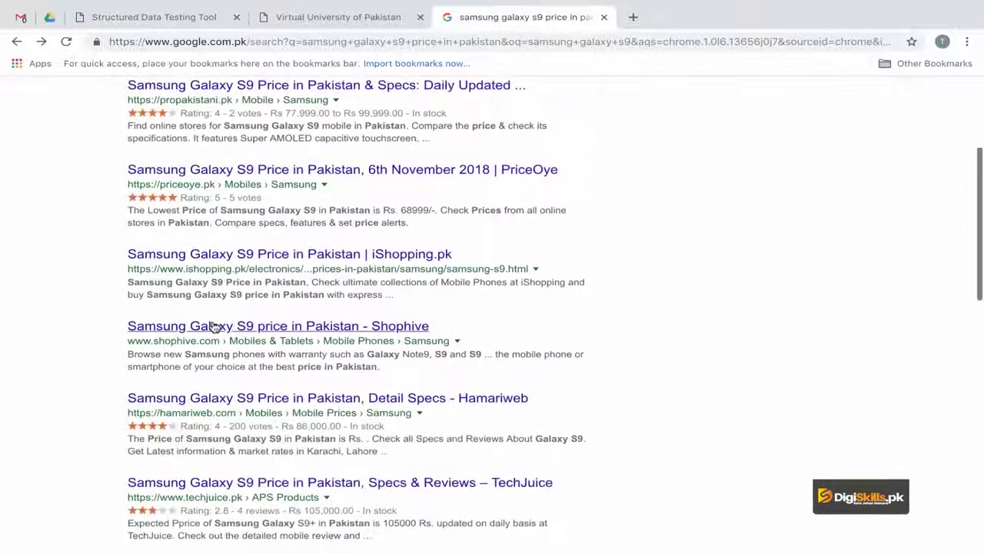
scroll(214, 326, up, 2)
scroll(214, 326, up, 1)
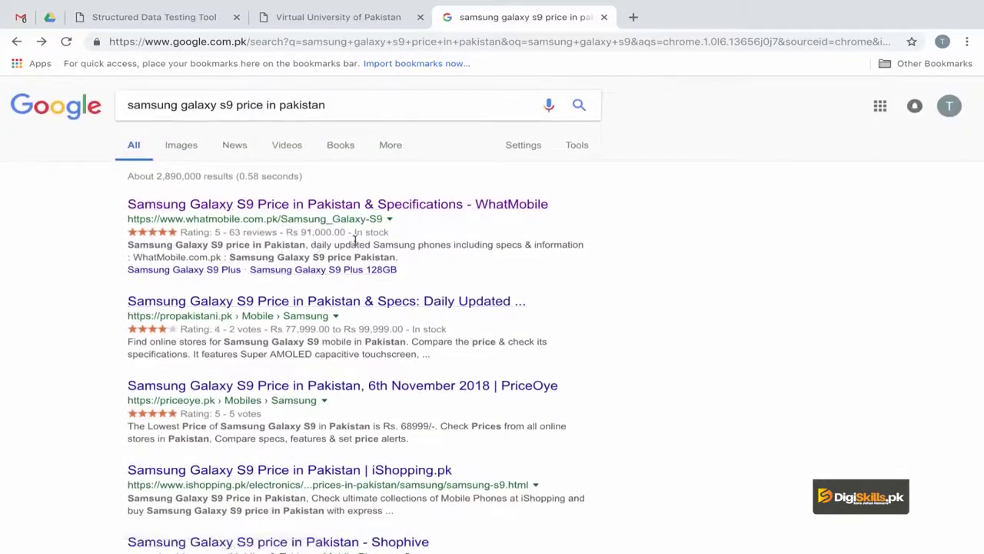
key(ctrl+plus)
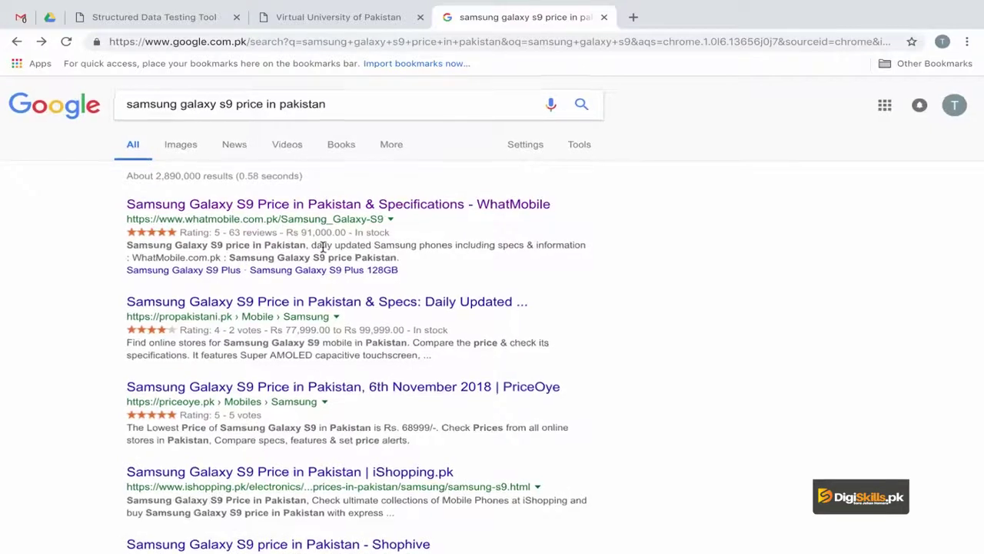
key(ctrl+plus)
key(ctrl+plus)
key(ctrl+plus)
scroll(323, 246, down, 1)
scroll(323, 246, down, 1)
scroll(323, 246, down, 1)
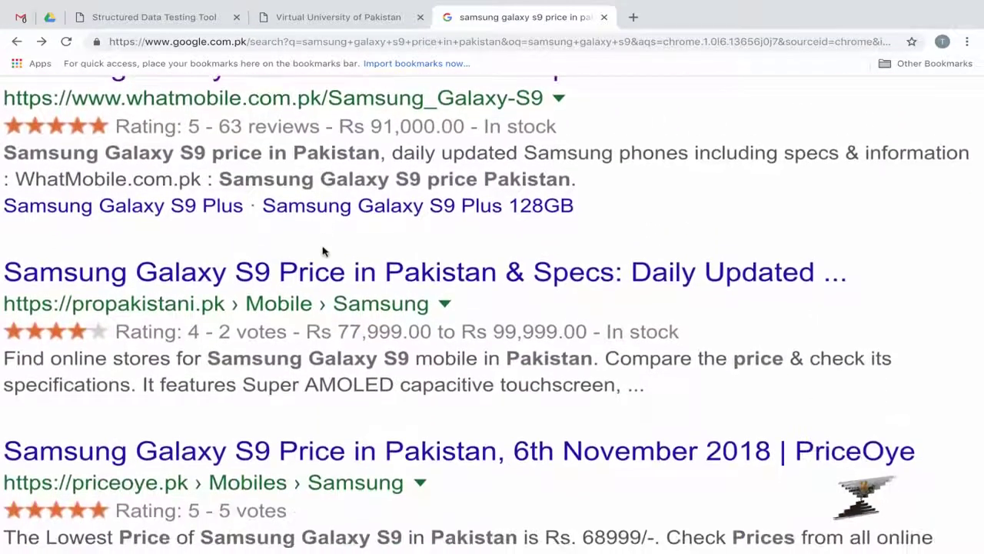
scroll(323, 251, up, 1)
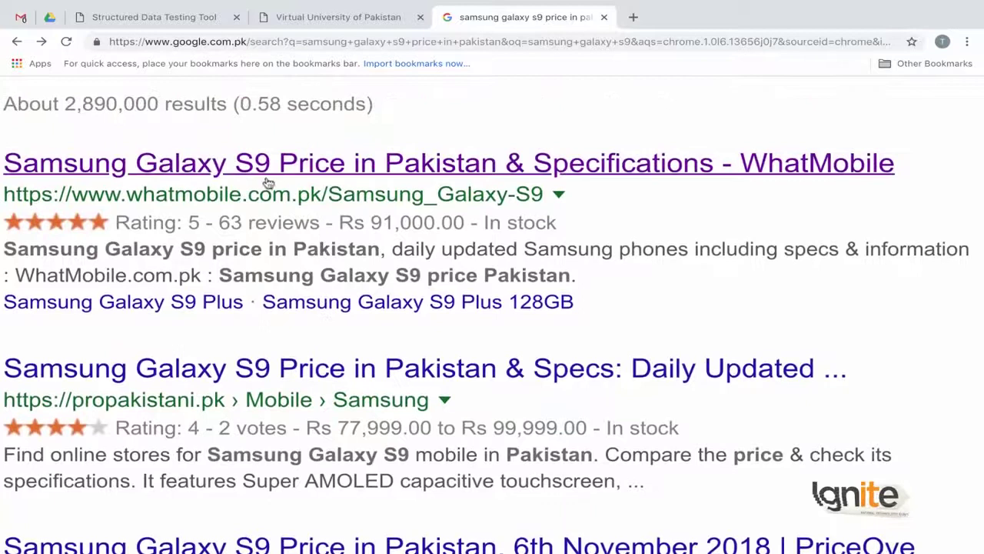
triple_click(347, 222)
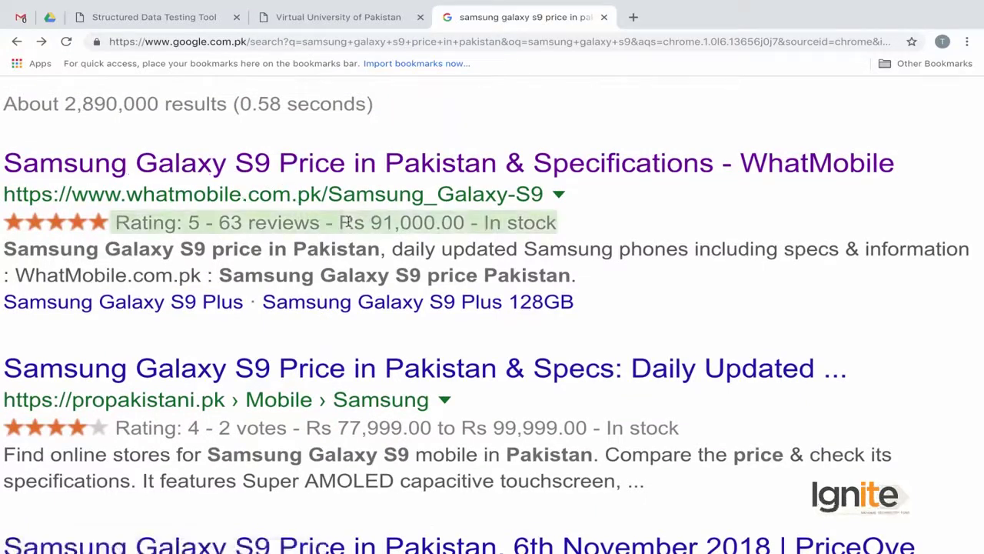
scroll(401, 302, down, 2)
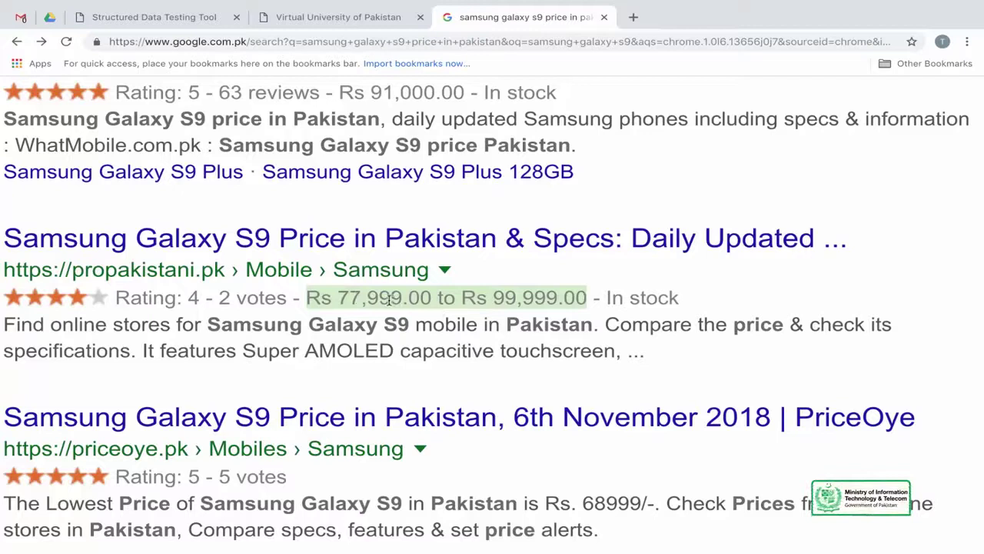
scroll(389, 300, down, 3)
scroll(390, 300, left, 1)
scroll(389, 300, right, 1)
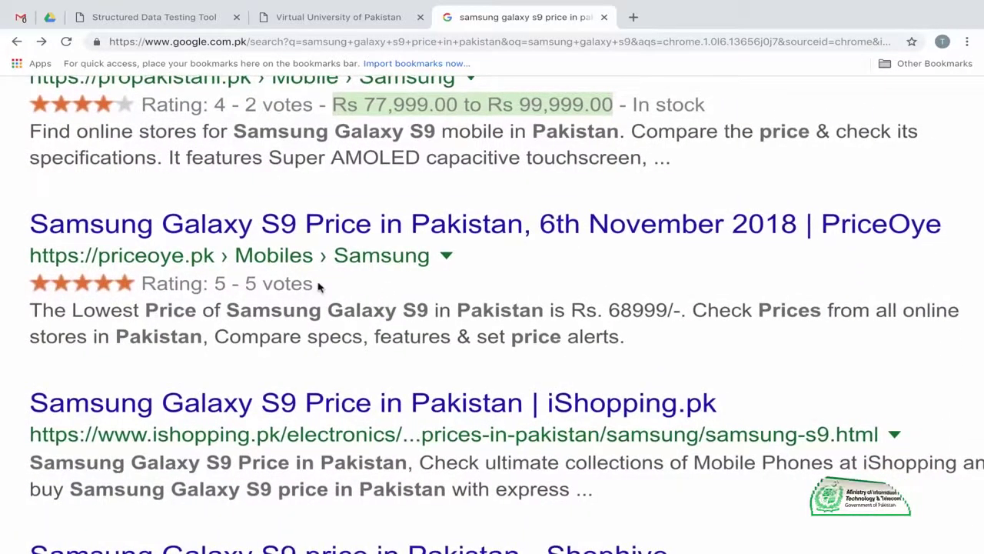
key(ctrl+0)
scroll(318, 283, up, 2)
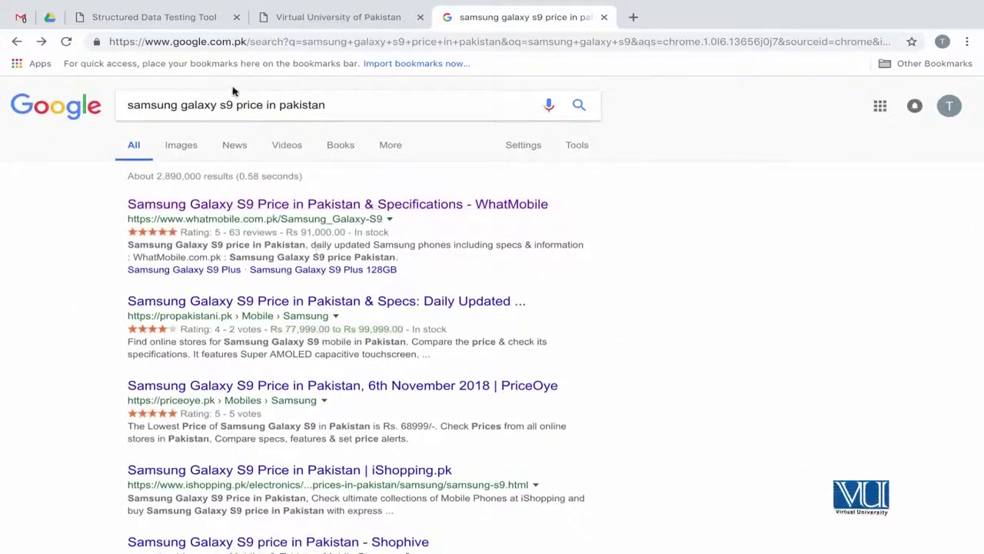
Return to the Structured Data Testing Tool tab with the WhatMobile Product markup results
click(184, 19)
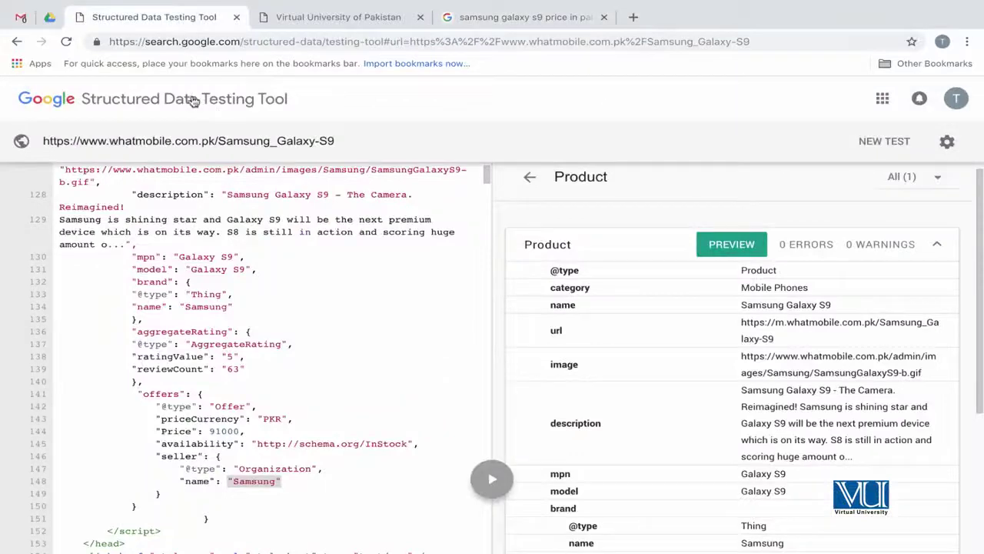